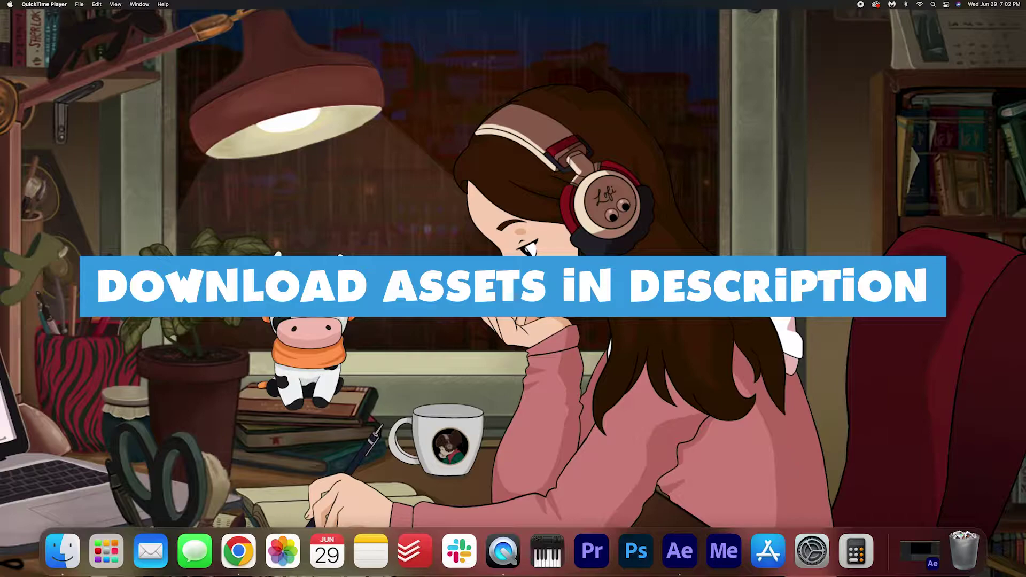
Bring After Effects in front of QuickTime Player to show the empty Old Movie Countdown composition
click(690, 534)
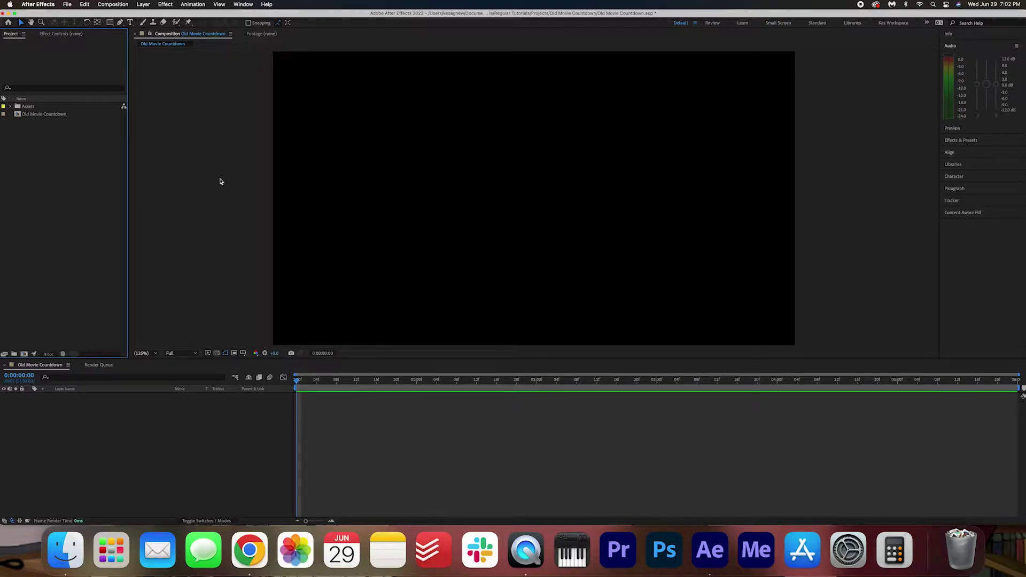
click(61, 114)
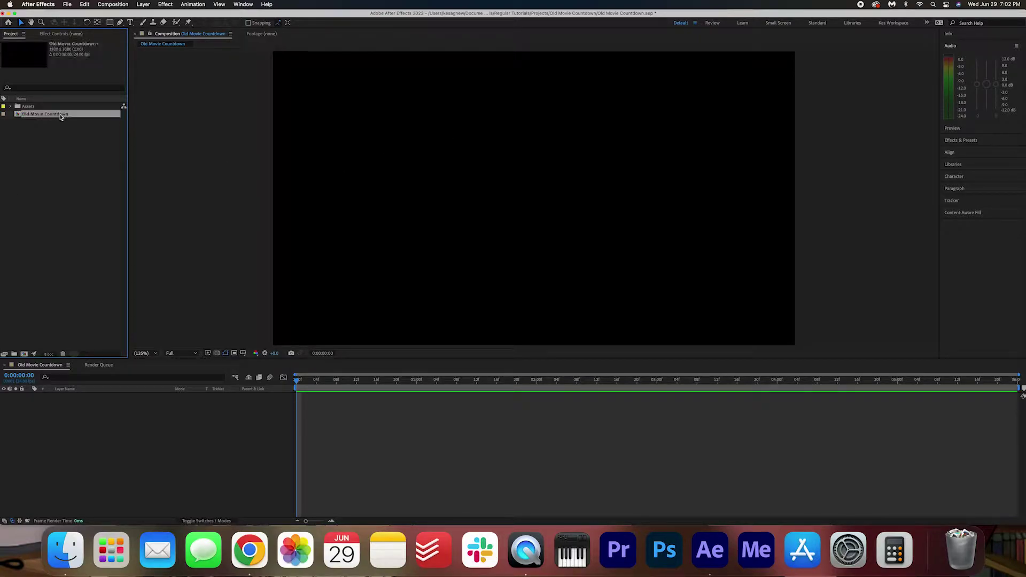
right_click(69, 115)
click(93, 122)
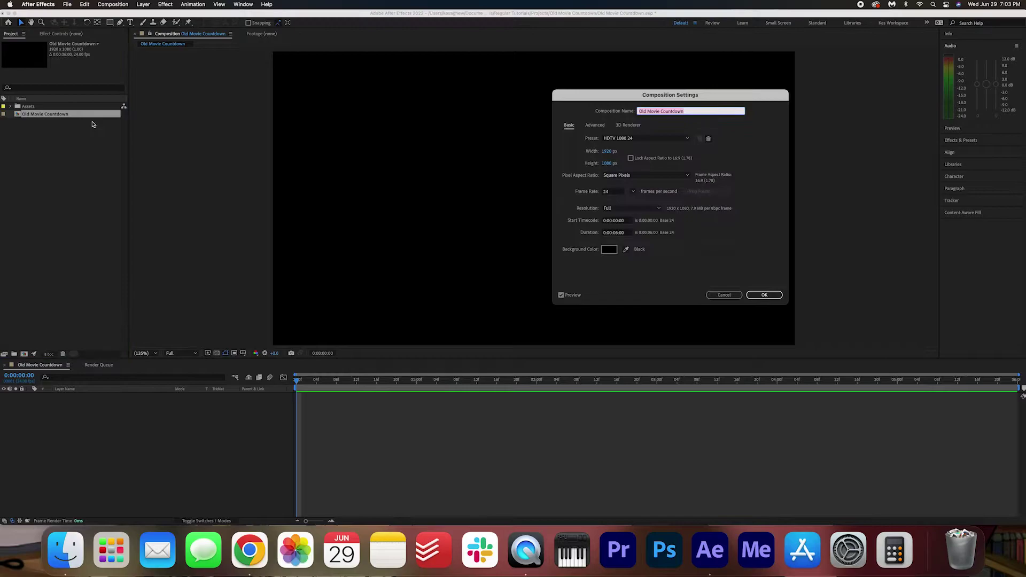
drag(633, 97, 412, 100)
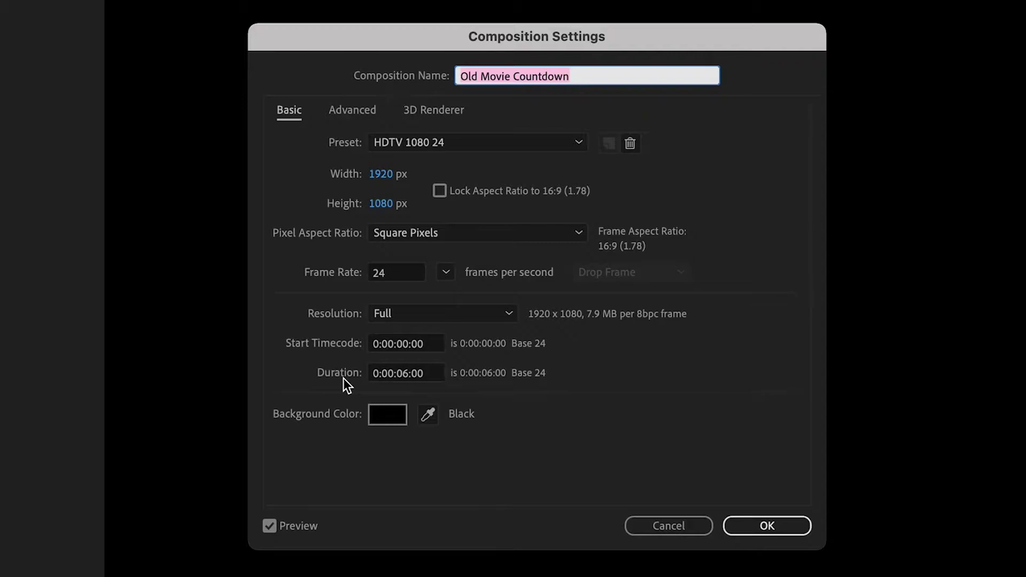
click(414, 374)
drag(396, 373, 408, 372)
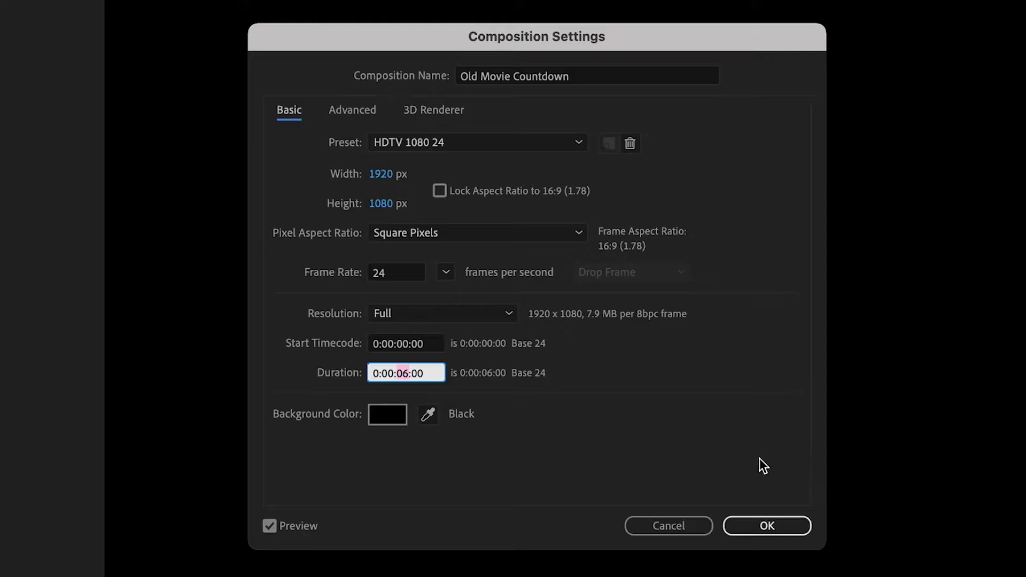
click(773, 523)
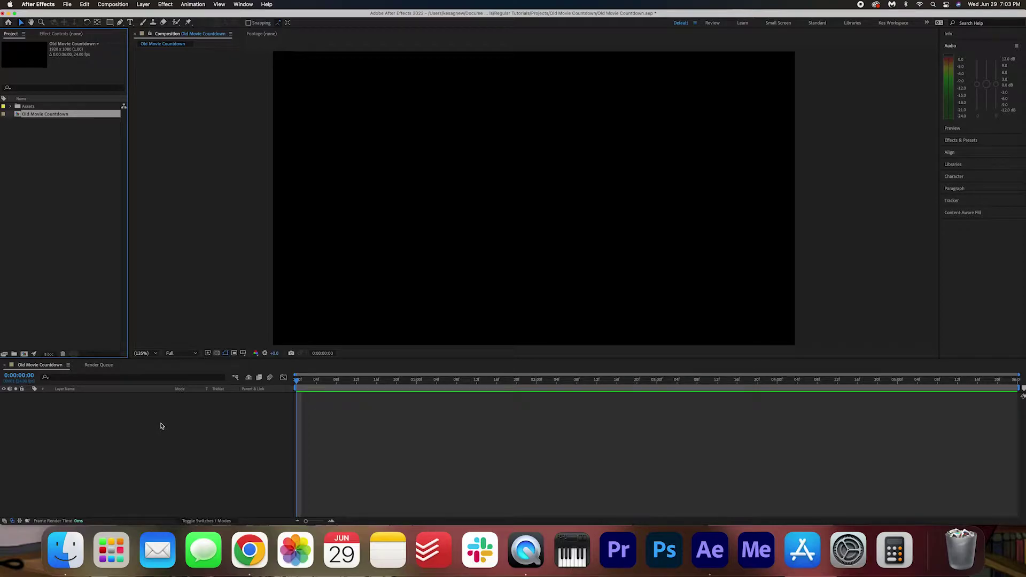
Create a light gray solid layer with colour #C0C0C0
right_click(162, 425)
mouse_move(225, 419)
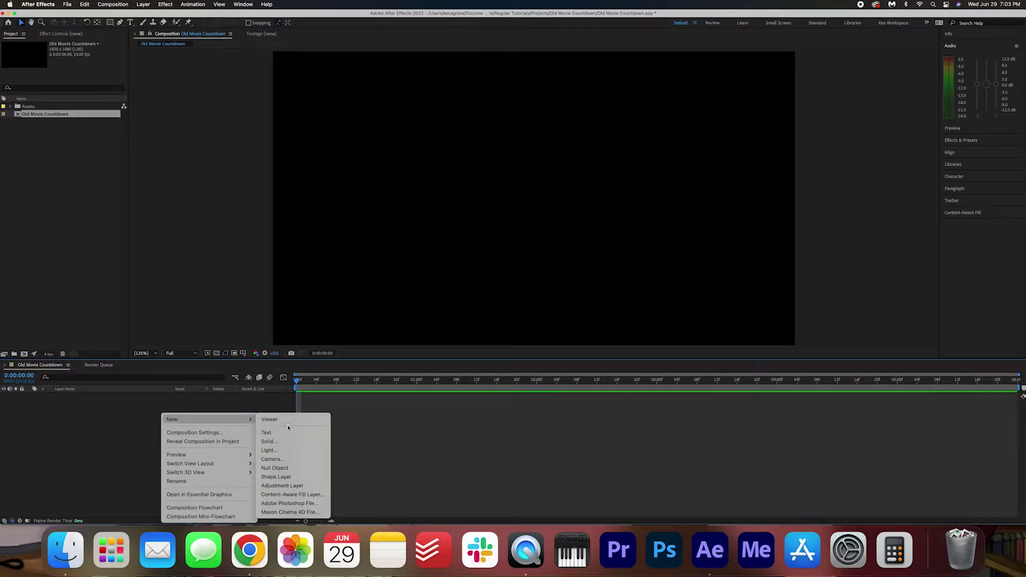
click(287, 442)
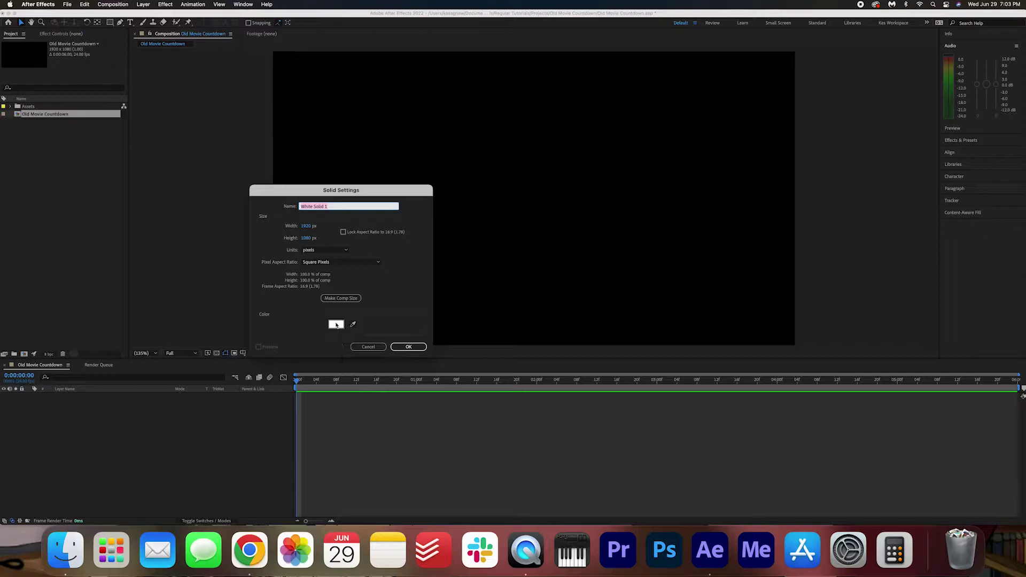
click(336, 325)
mouse_move(590, 136)
mouse_down()
mouse_move(566, 144)
mouse_move(564, 133)
mouse_up()
click(762, 109)
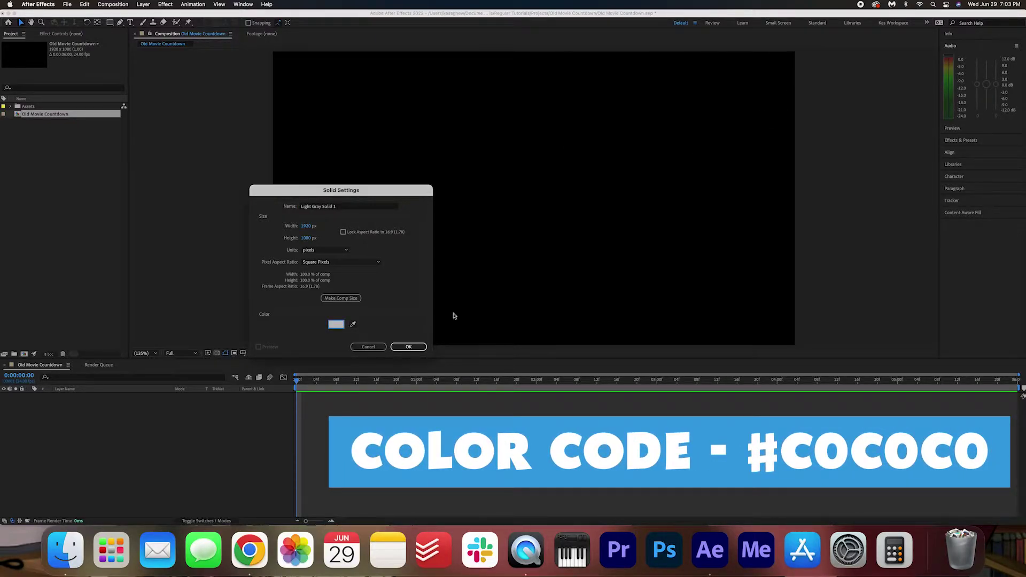
click(415, 347)
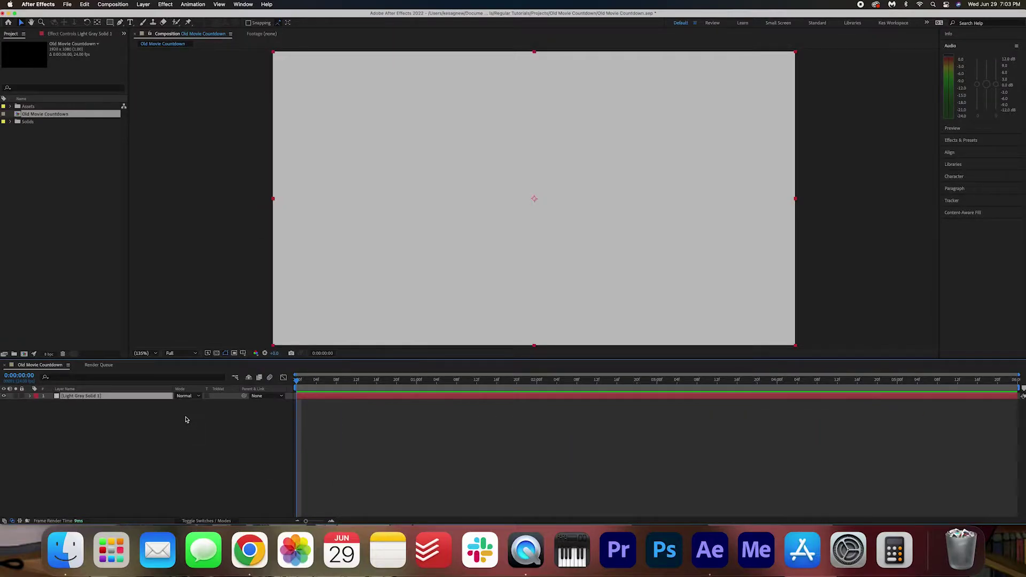
Add a second solid, Gray Solid 1, in mid-gray #808080 on top
right_click(186, 419)
mouse_move(197, 418)
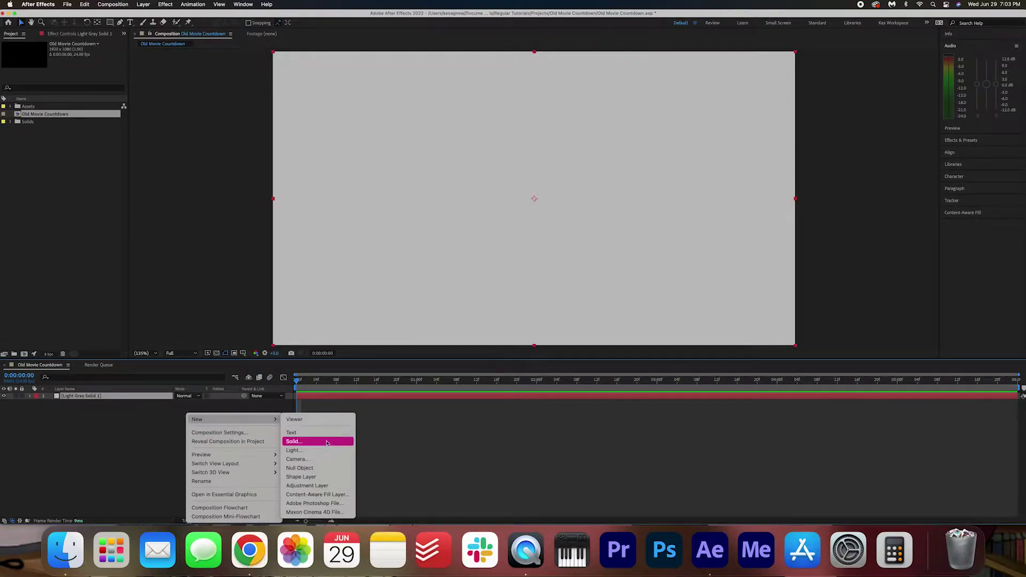
click(300, 442)
click(336, 324)
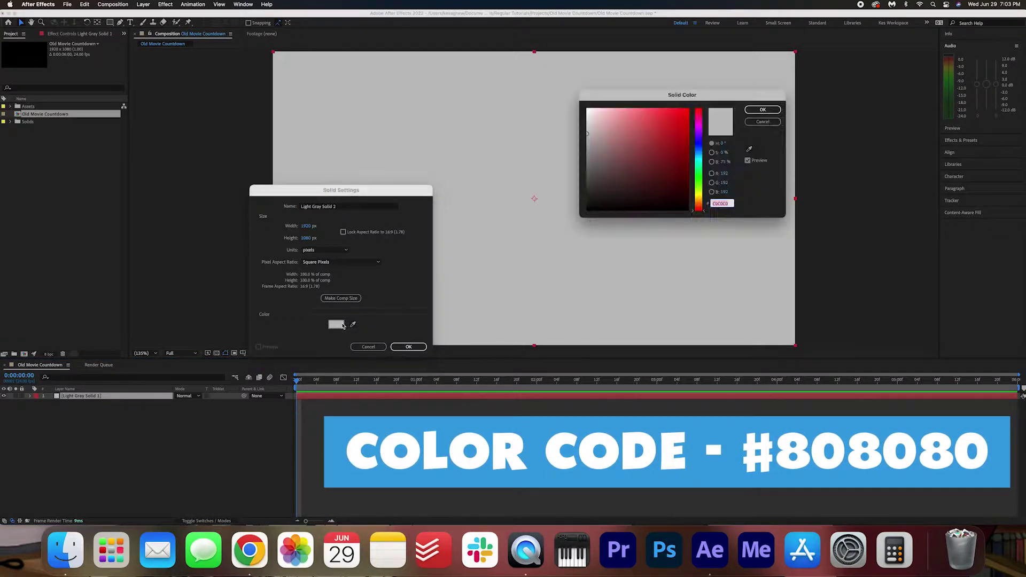
mouse_move(577, 160)
mouse_down()
mouse_move(574, 143)
mouse_move(570, 158)
mouse_up()
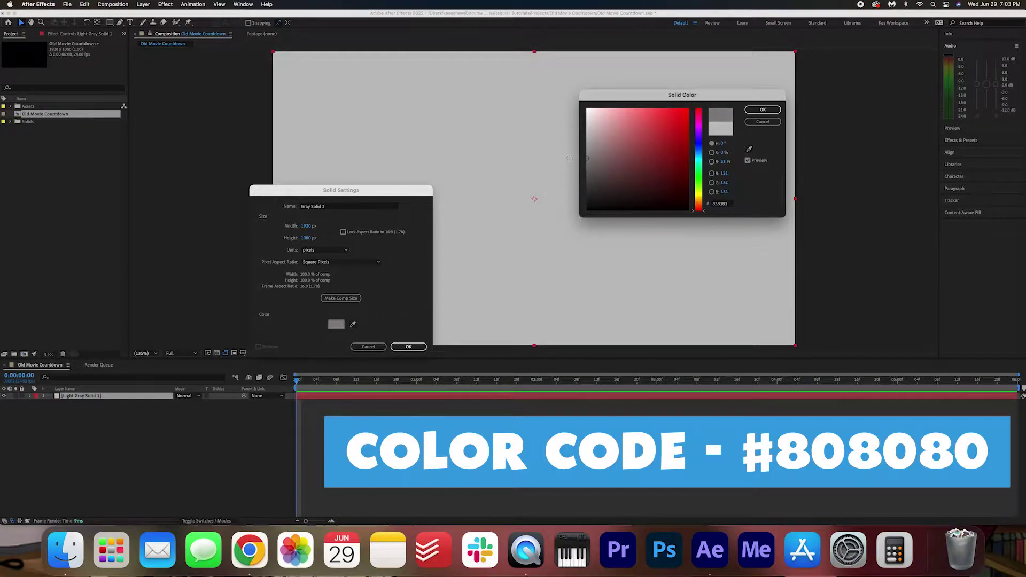
click(762, 109)
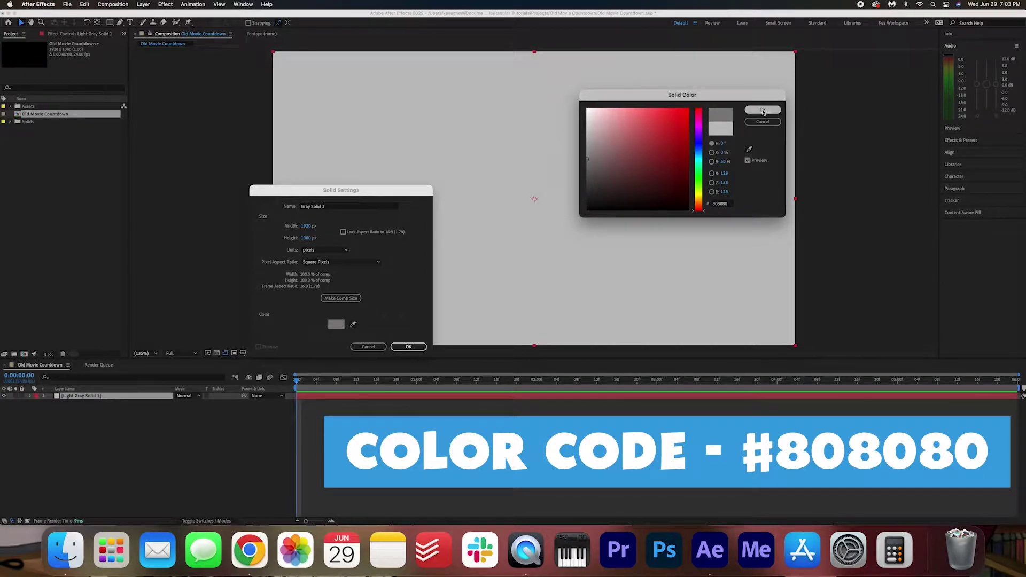
click(409, 347)
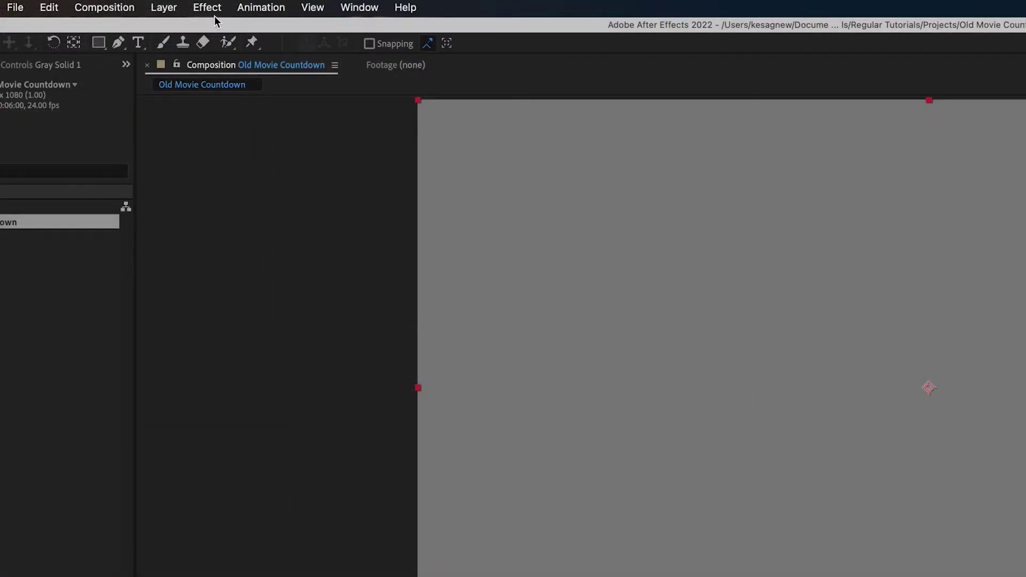
Add a text layer reading 5 and enlarge it from 507 px to 580 px
click(139, 43)
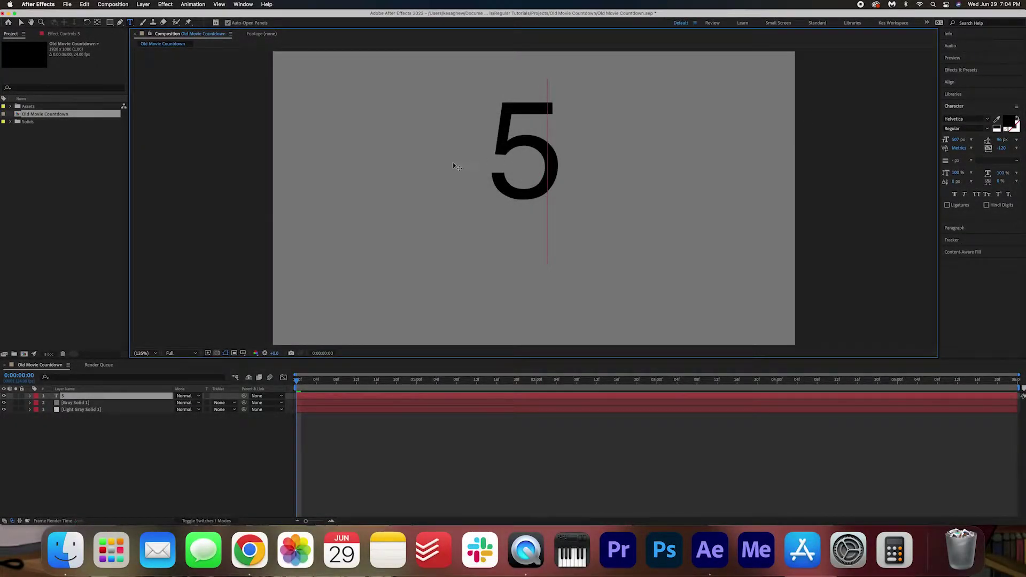
double_click(520, 163)
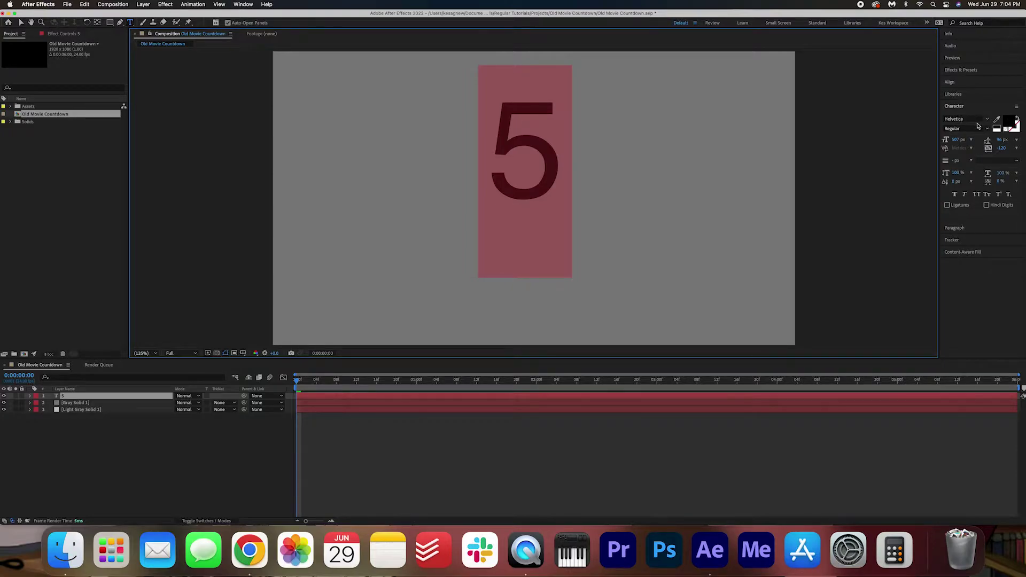
drag(959, 139, 995, 140)
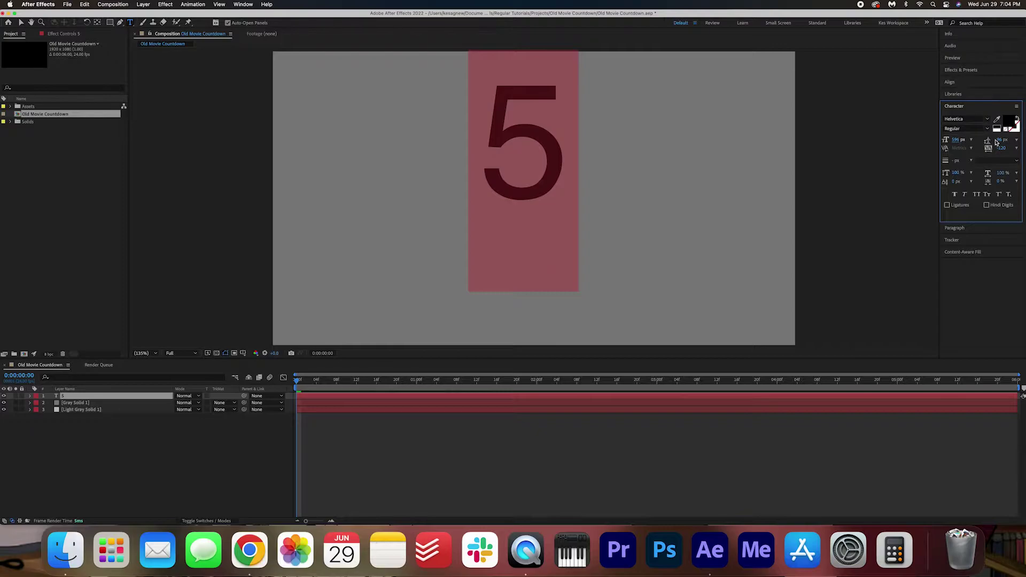
key(Escape)
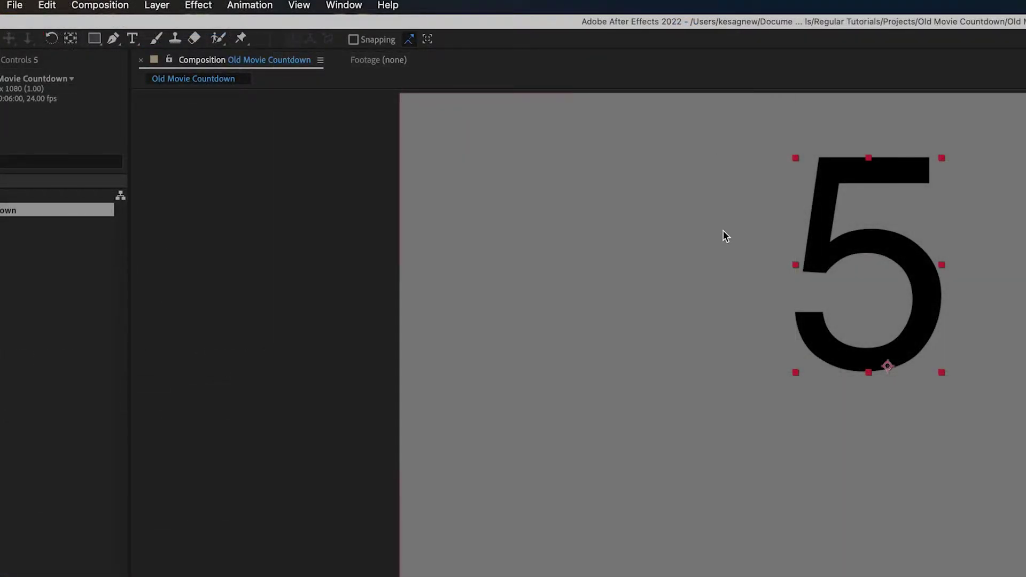
Move the 5's anchor point to its middle and centre it horizontally and vertically
click(70, 39)
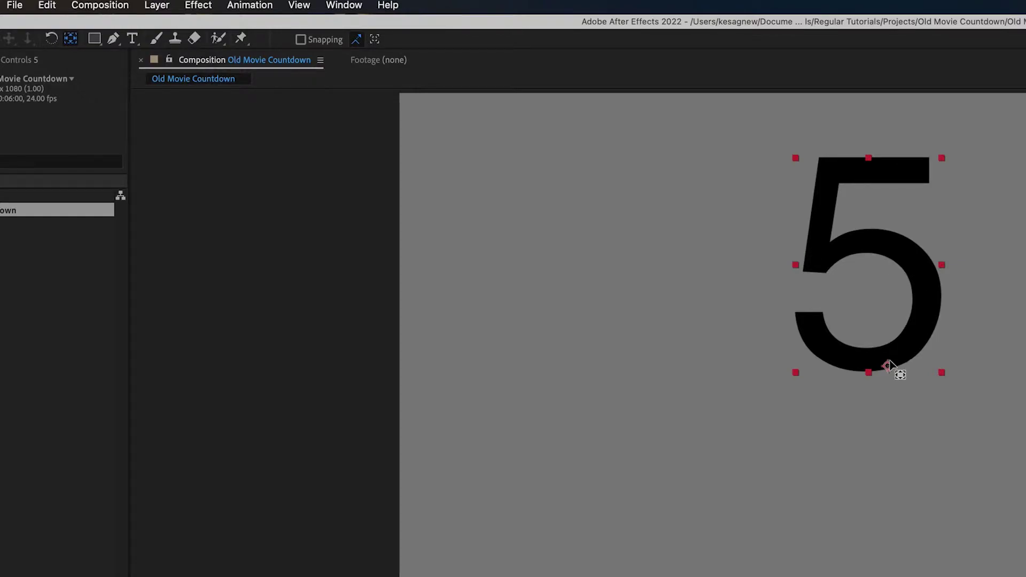
click(888, 366)
drag(889, 365, 866, 266)
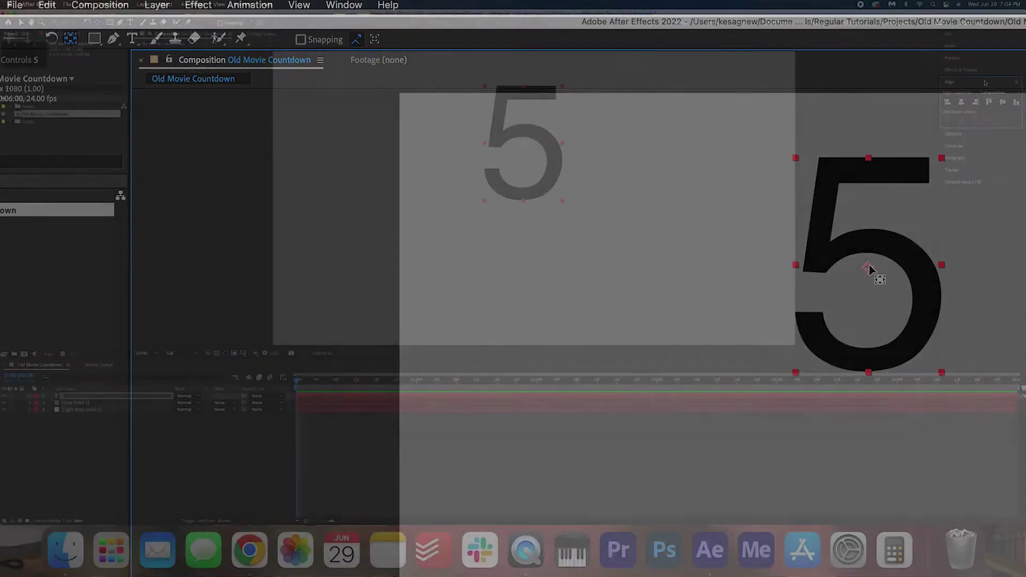
click(985, 83)
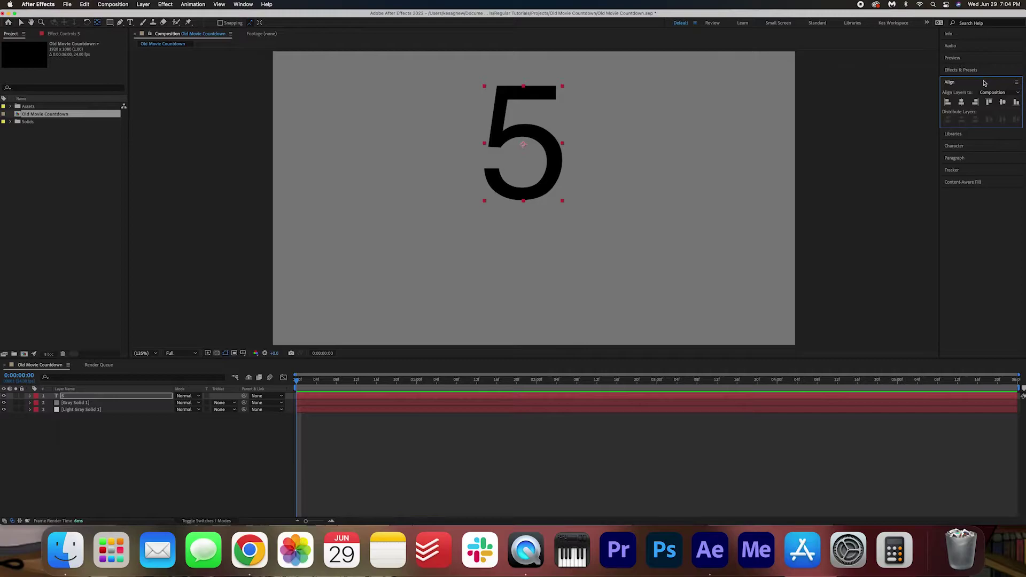
click(962, 102)
click(1002, 102)
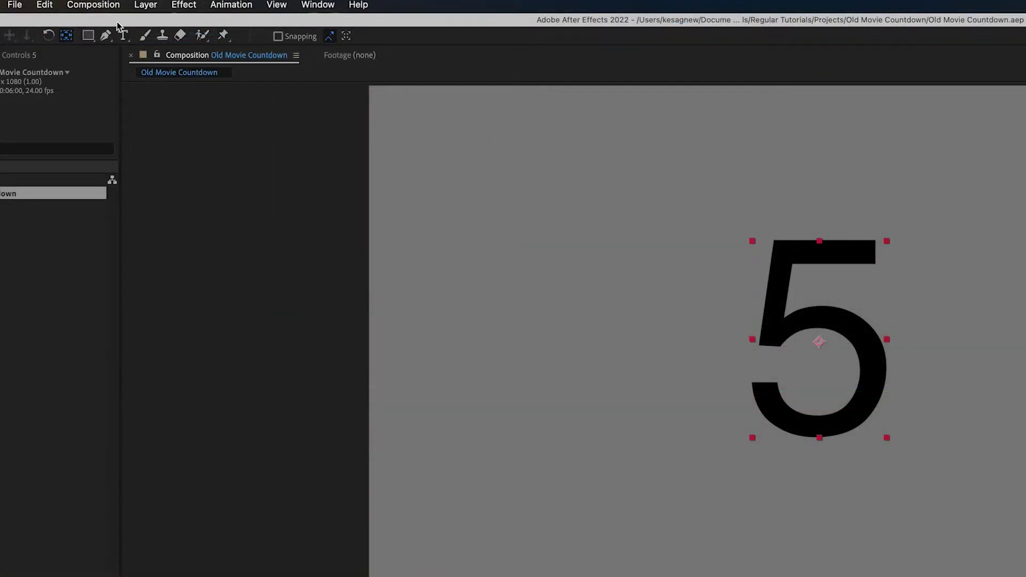
Set up the Ellipse tool with fill set to None and a black stroke
click(88, 36)
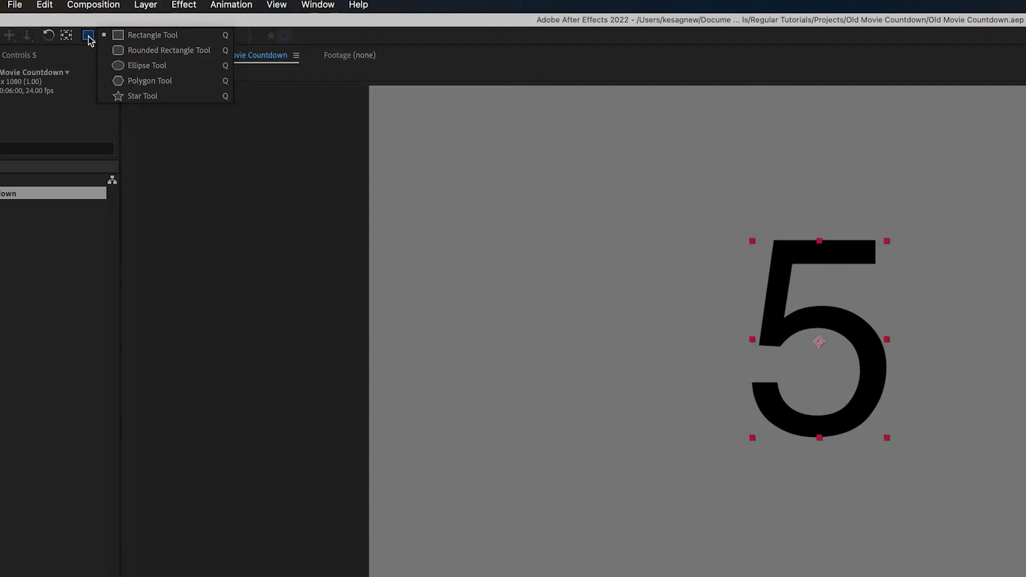
click(189, 65)
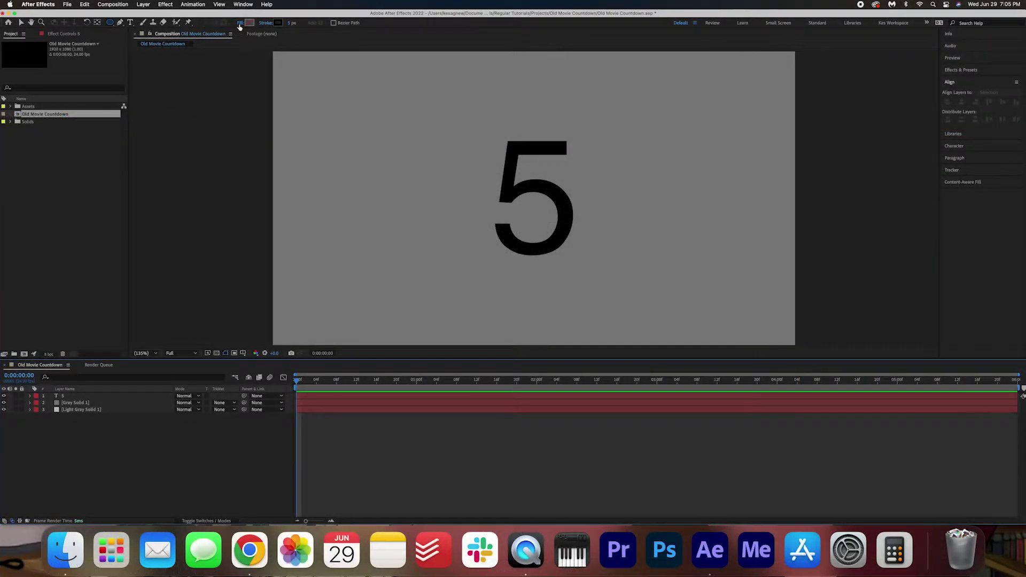
click(240, 22)
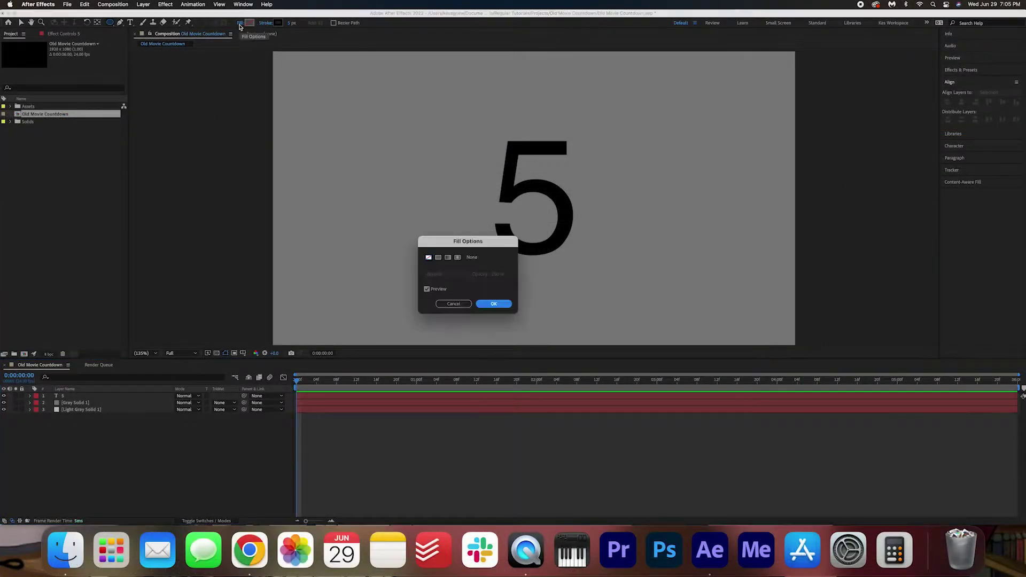
click(453, 303)
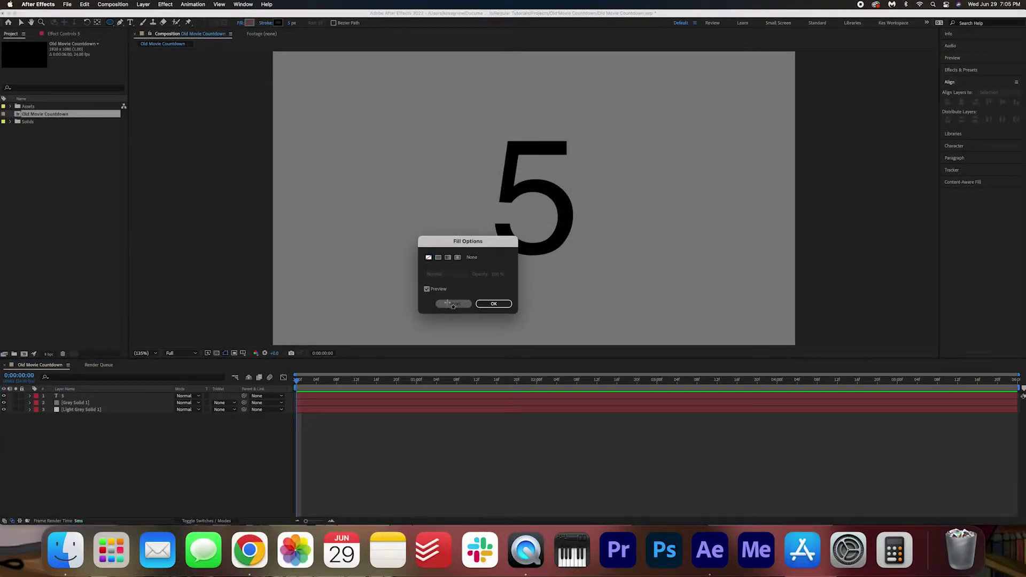
click(277, 23)
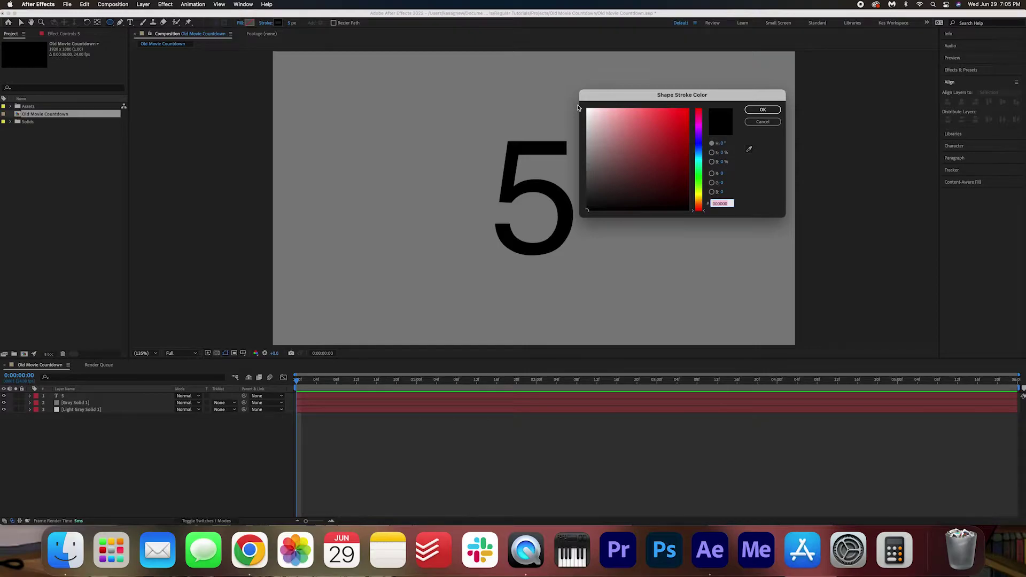
click(764, 121)
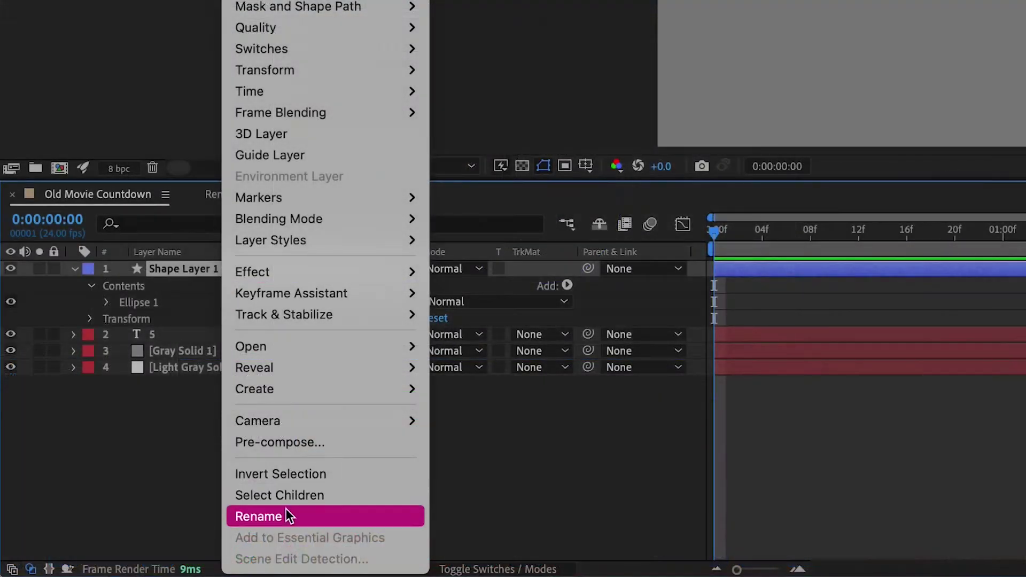
Rename the shape layer Circle 1 and paste a duplicate, Circle 2, below it
click(119, 499)
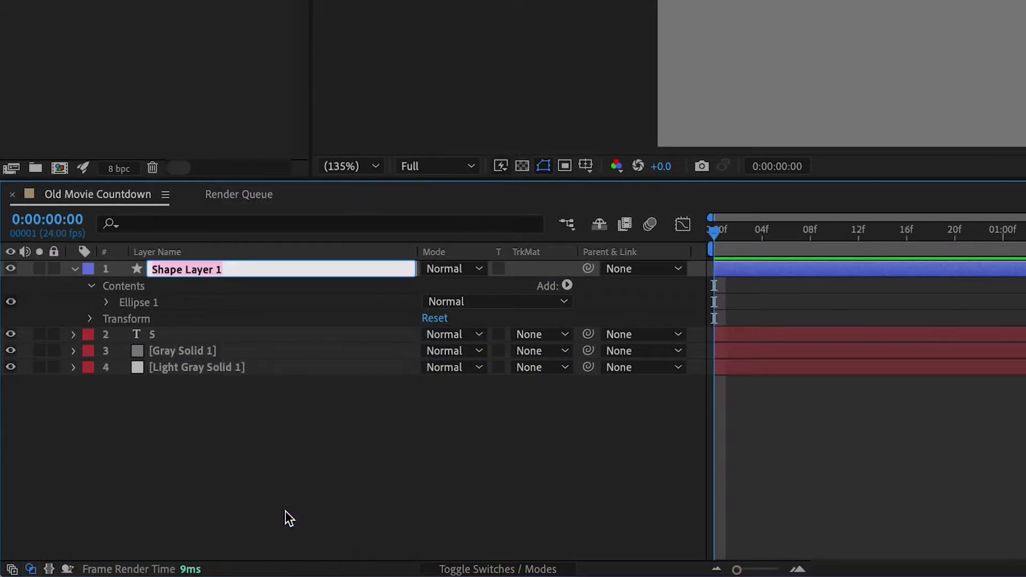
text(Circle 1)
key(Return)
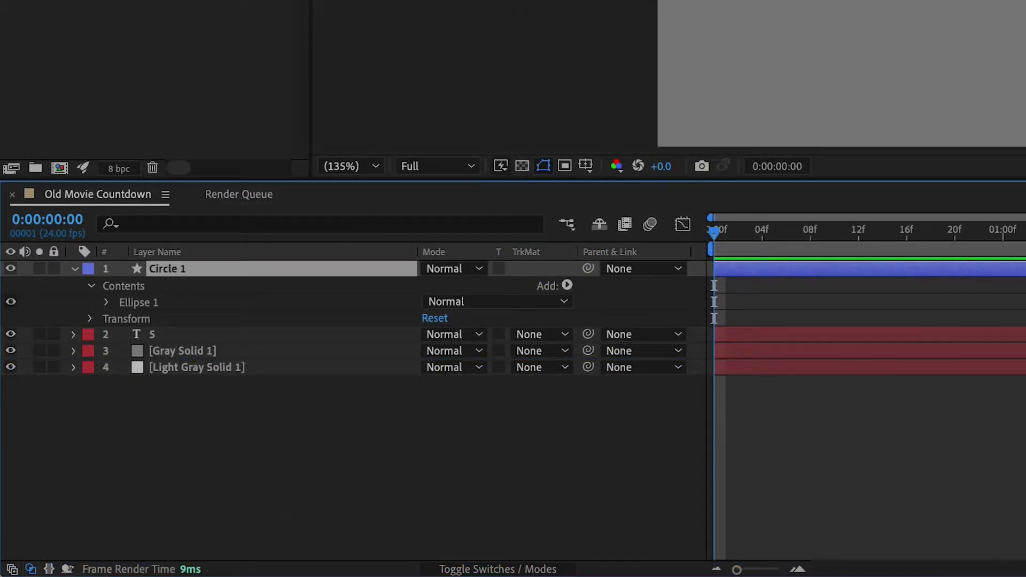
click(75, 270)
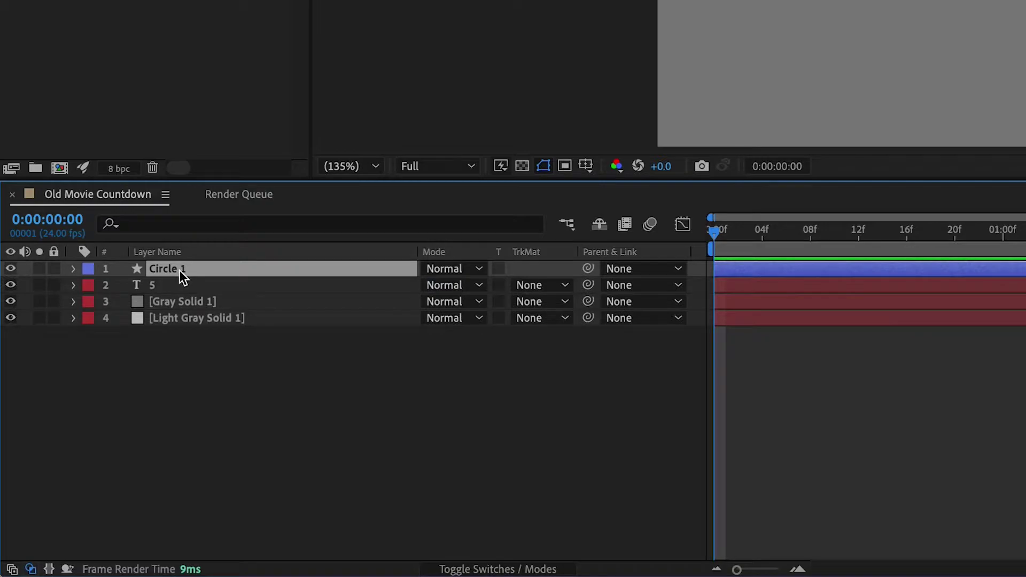
key(ctrl+c)
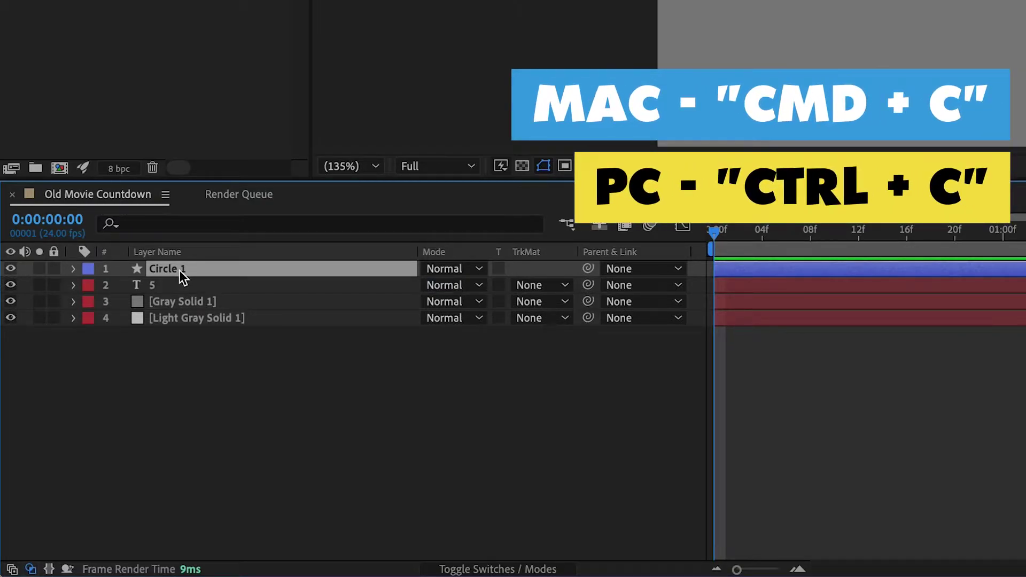
key(ctrl+v)
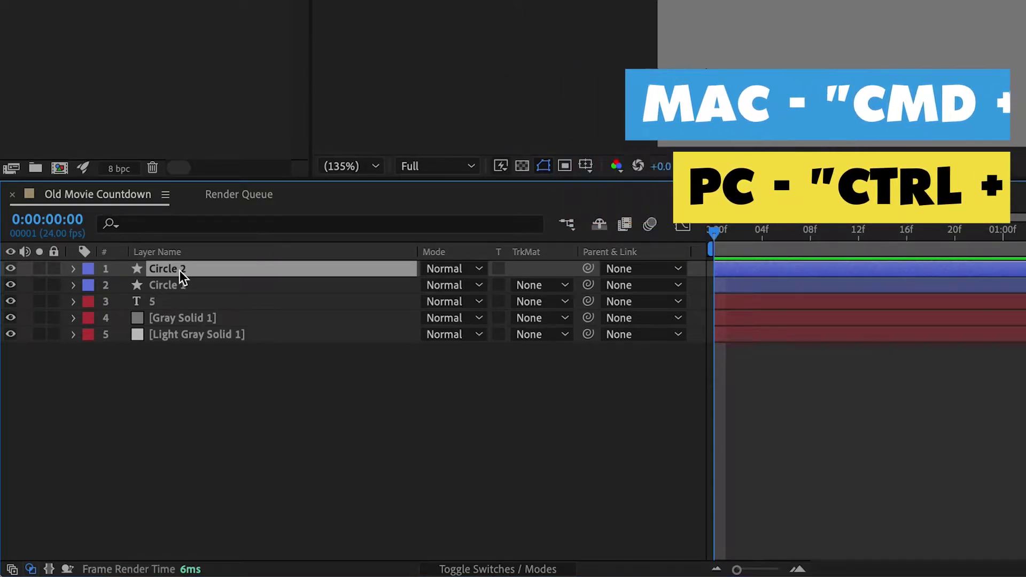
drag(162, 267, 192, 294)
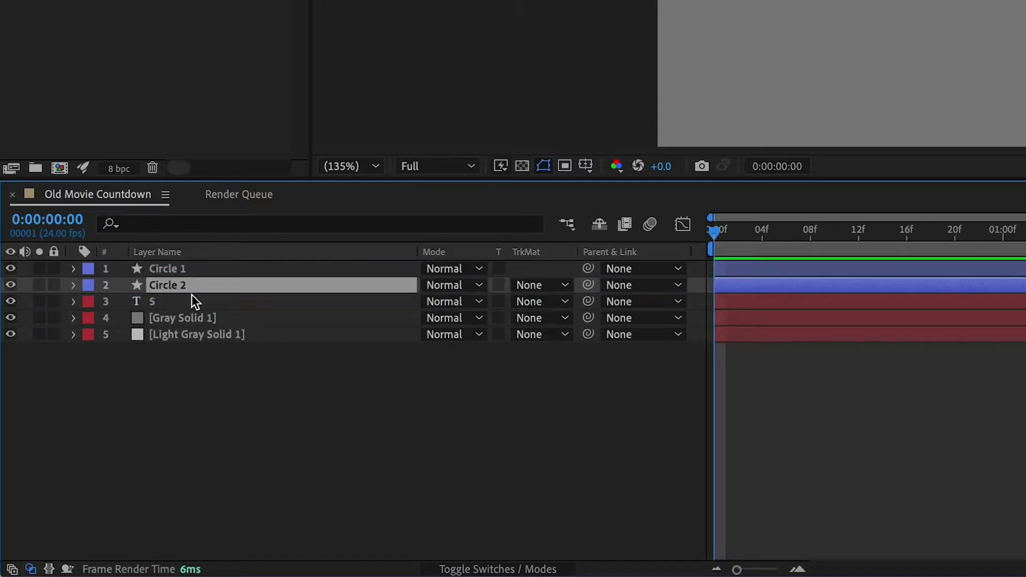
Enlarge Circle 2's Ellipse Path size to 689.9
click(73, 286)
click(90, 302)
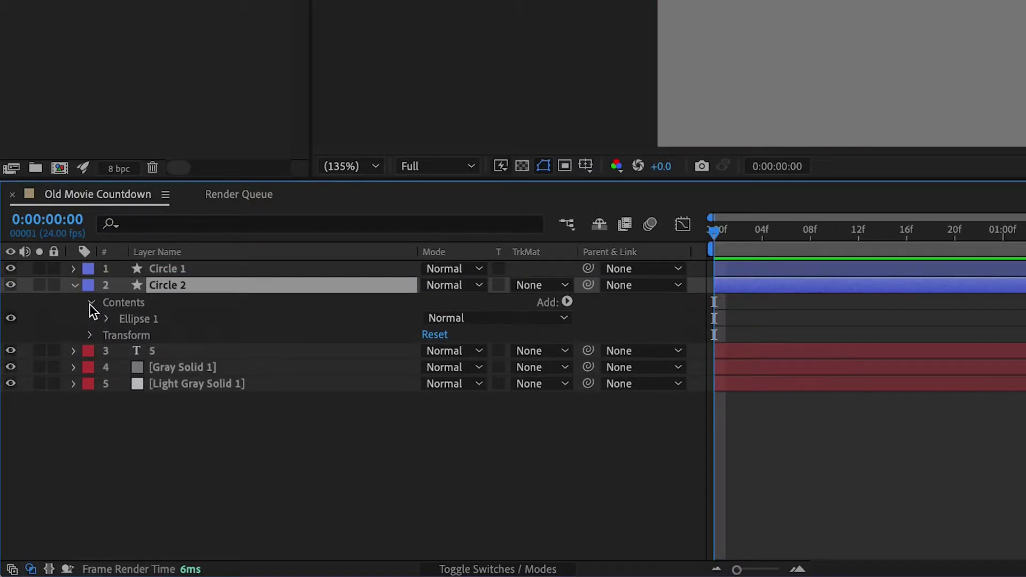
click(105, 320)
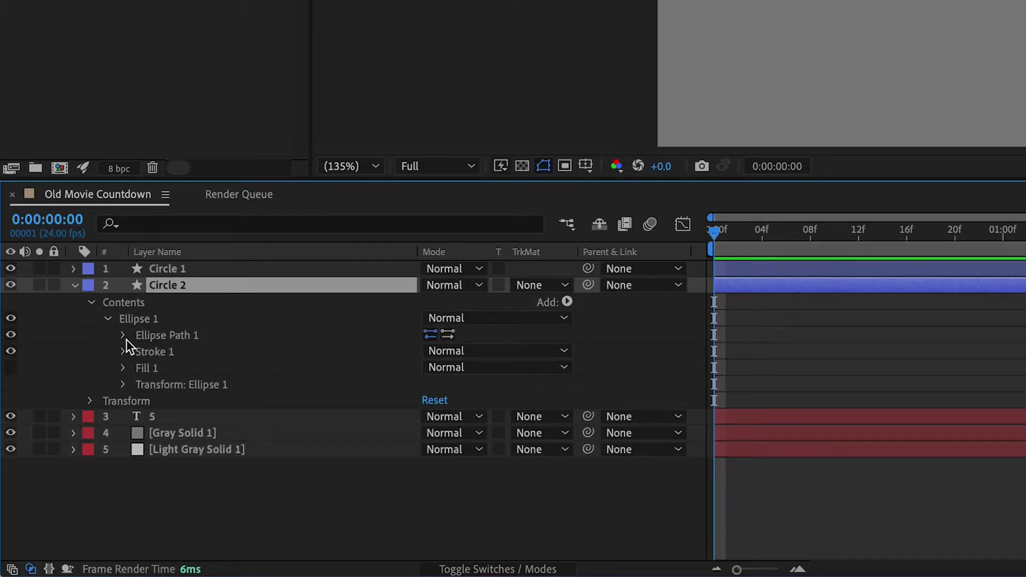
click(123, 335)
click(194, 353)
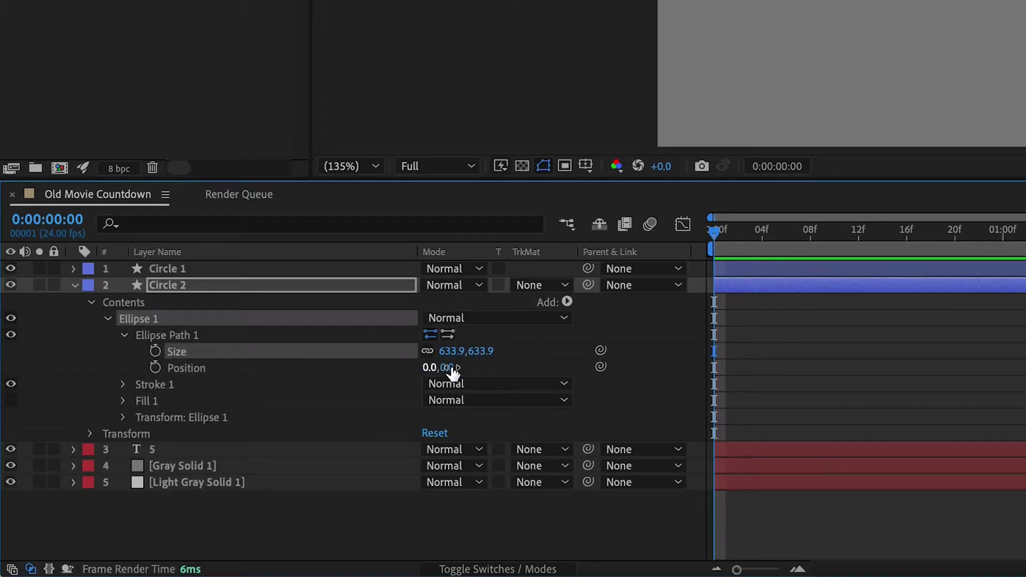
drag(447, 353, 492, 350)
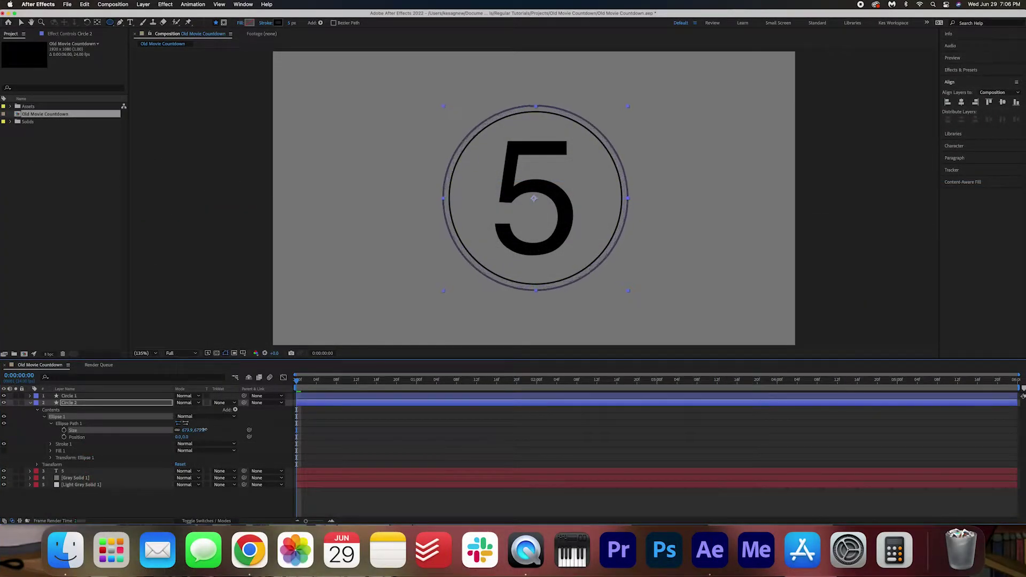
drag(205, 429, 208, 429)
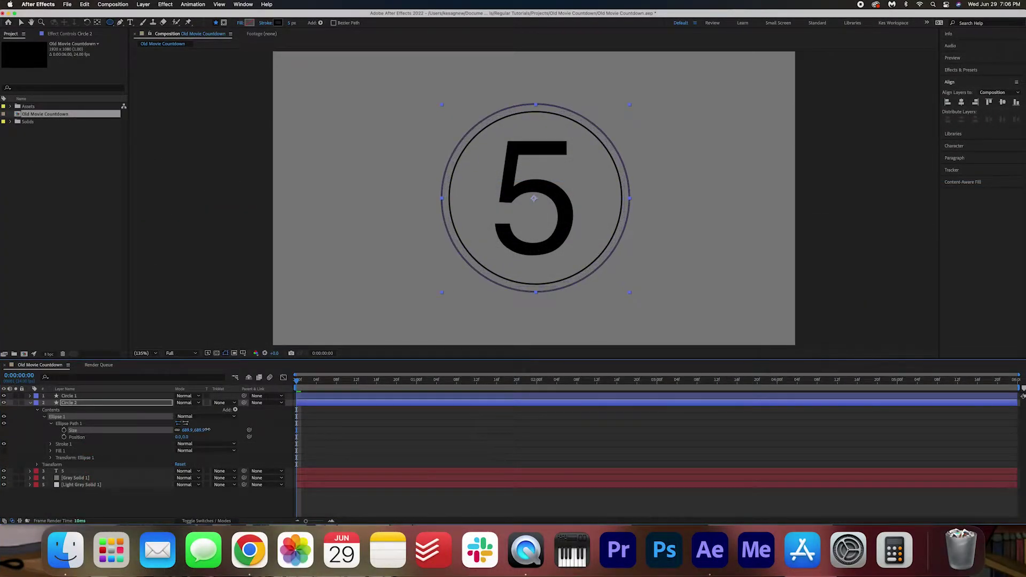
click(227, 510)
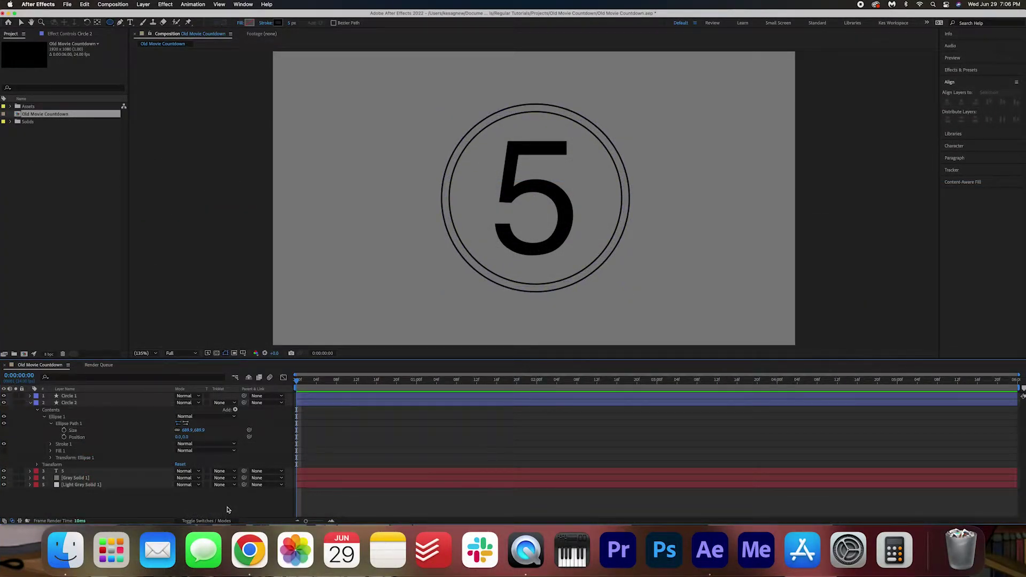
click(30, 404)
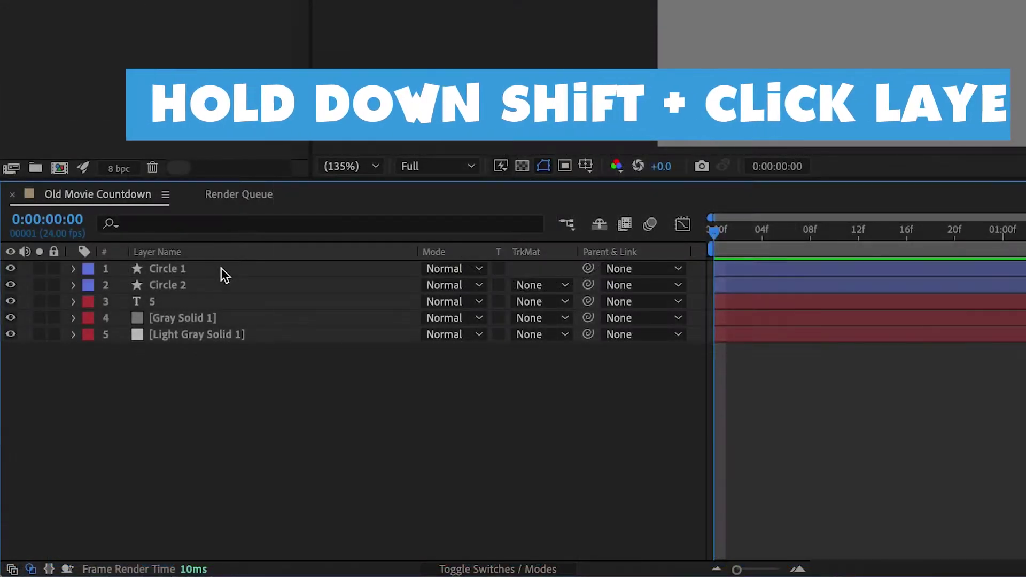
Select Circle 1 and Circle 2 together and set their Opacity to 70%
click(90, 396)
shift+click(90, 402)
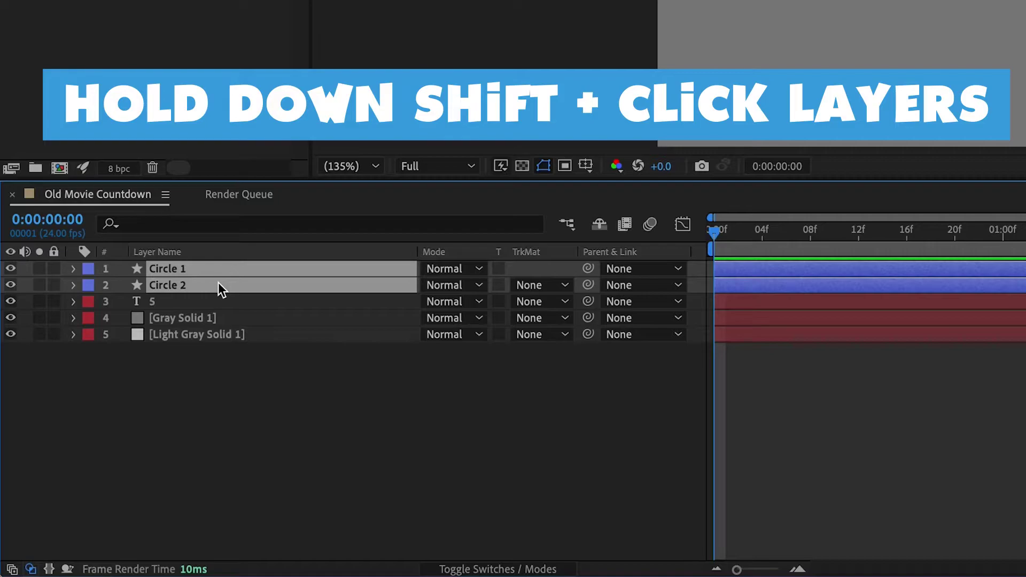
key(t)
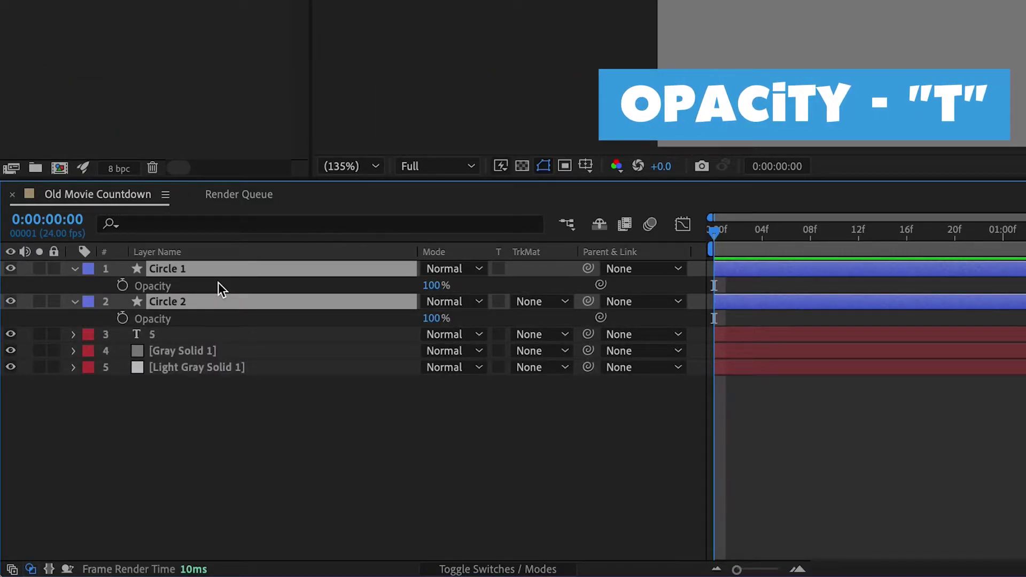
click(431, 285)
text(70)
key(Return)
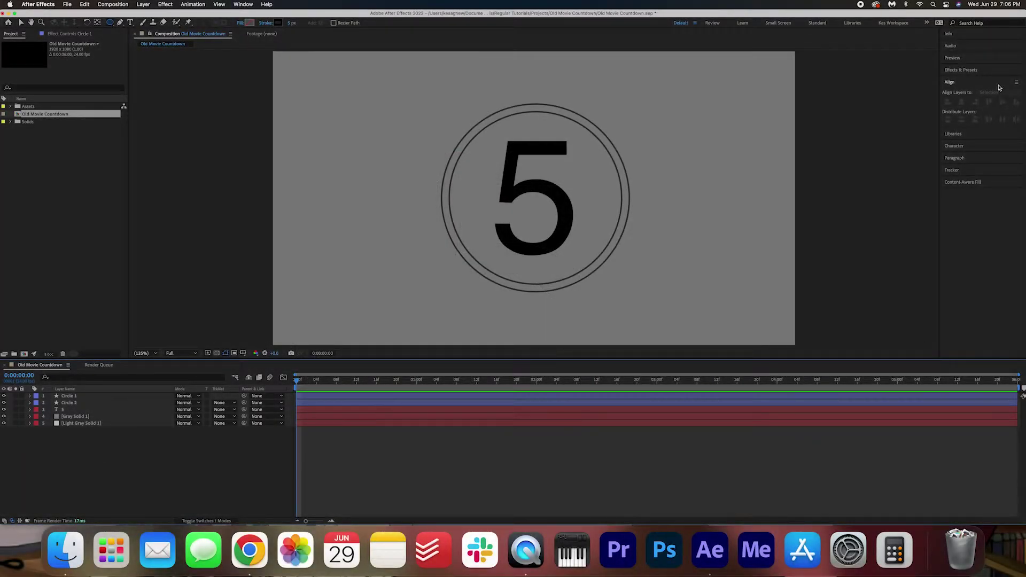
Search Effects & Presets for 'radial' and apply Radial Wipe to Gray Solid 1
click(983, 70)
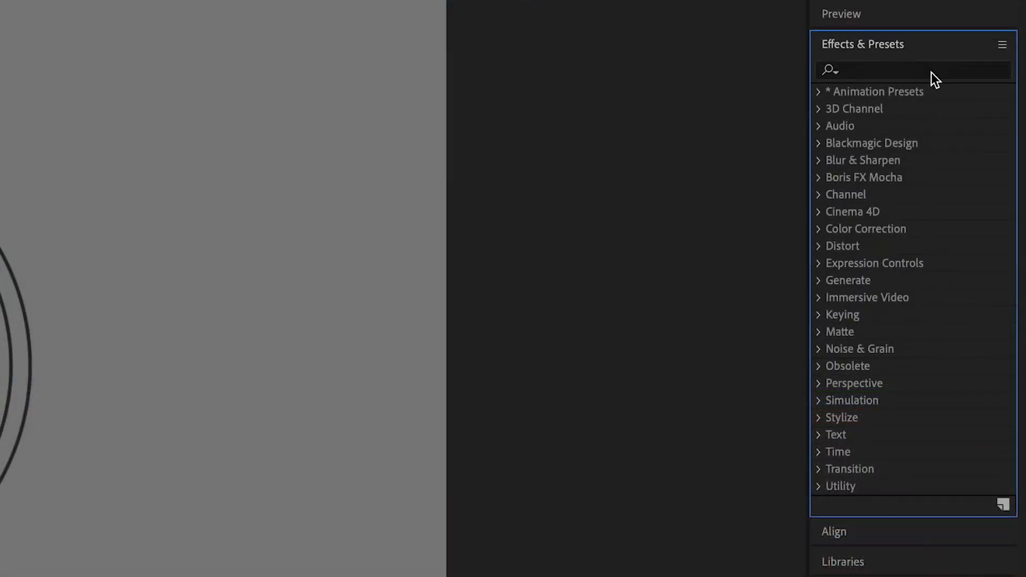
click(932, 74)
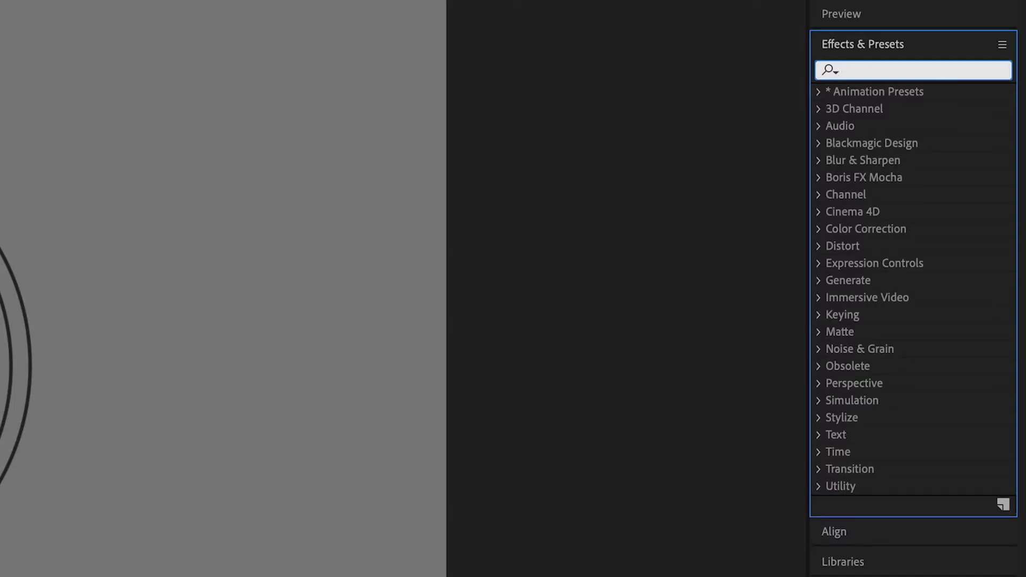
text(radial)
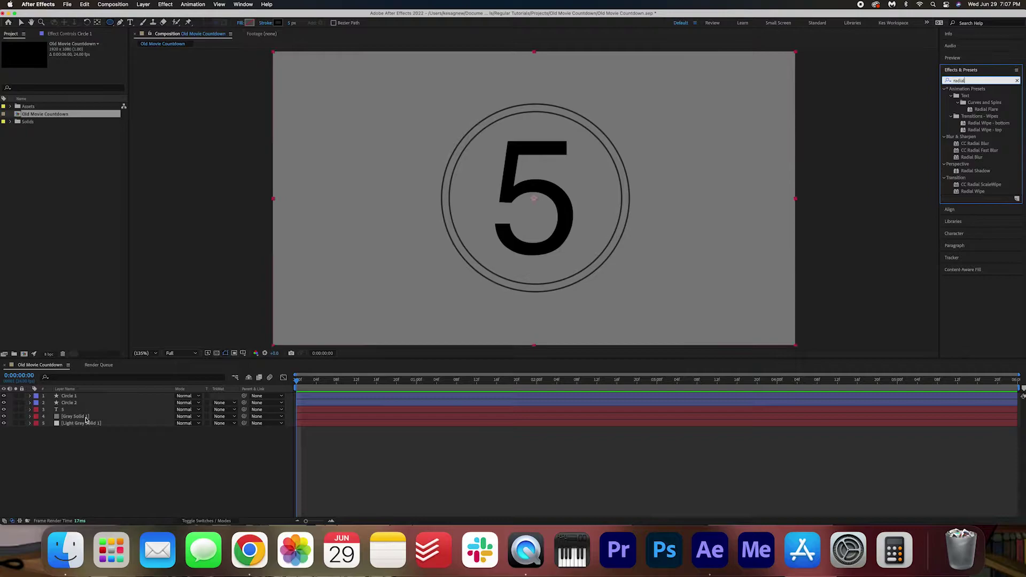
click(87, 418)
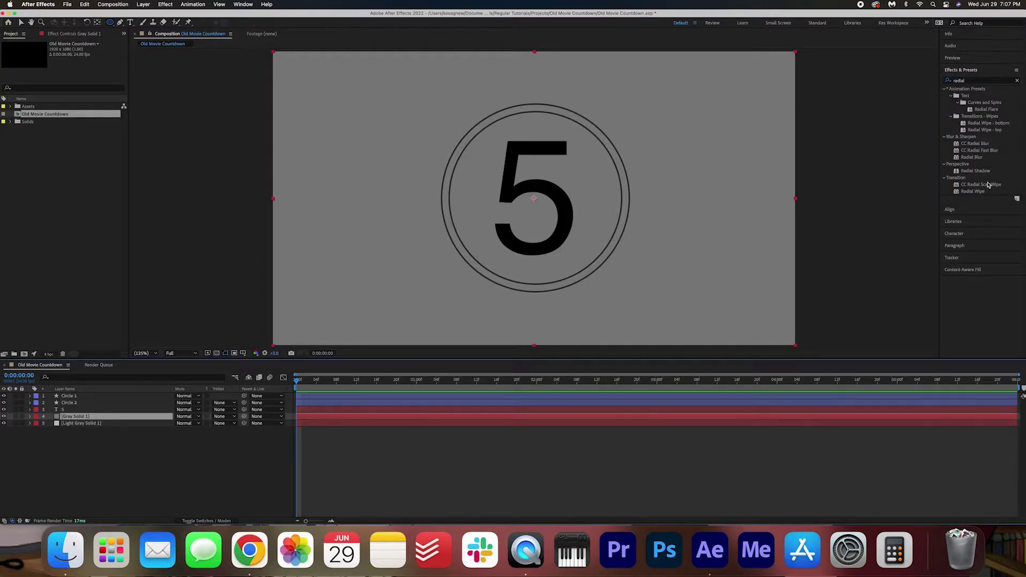
double_click(973, 191)
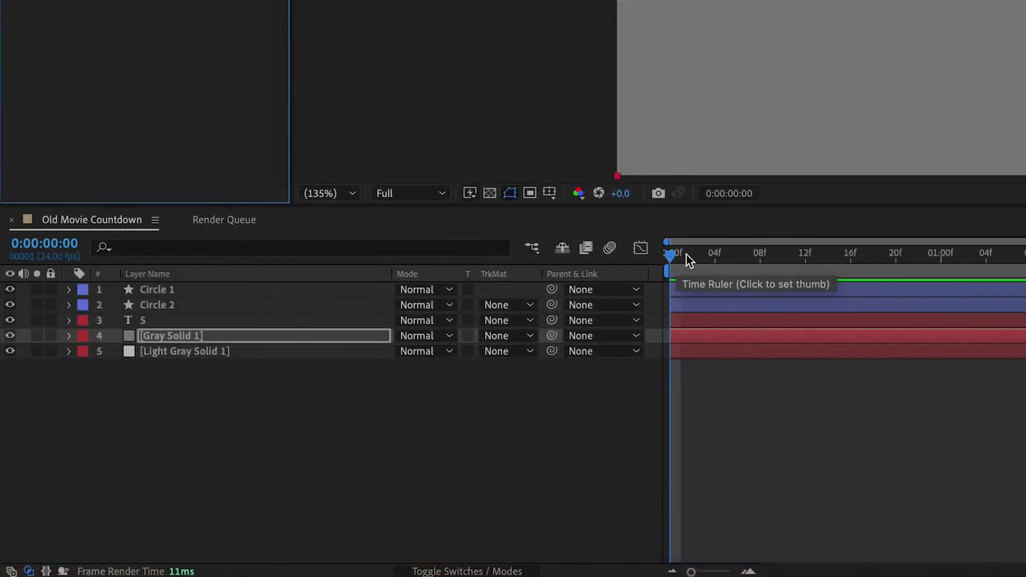
Keyframe Radial Wipe Transition Completion from 0% at the start to 100% at one second
click(668, 257)
key(space)
key(space)
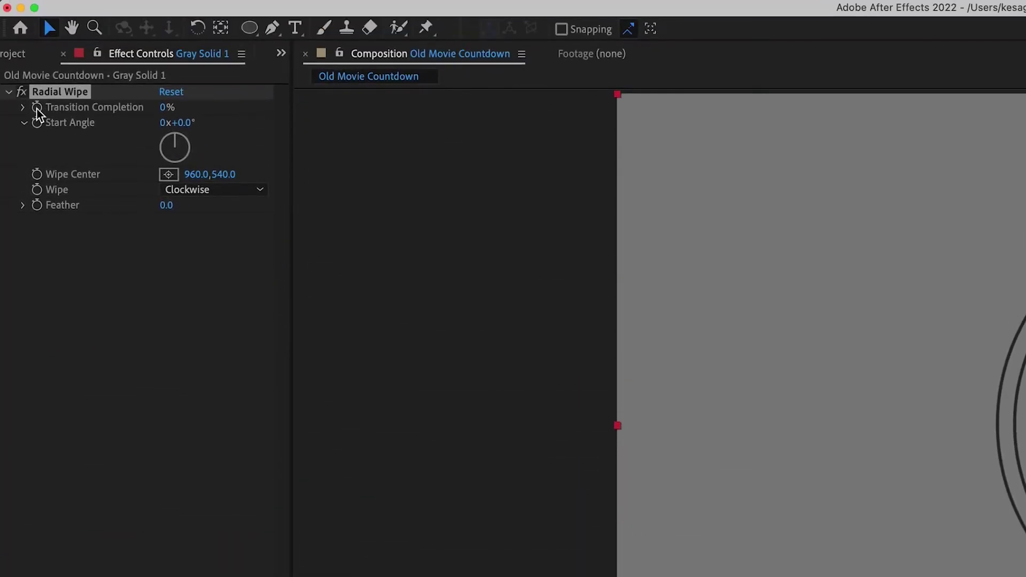
click(36, 107)
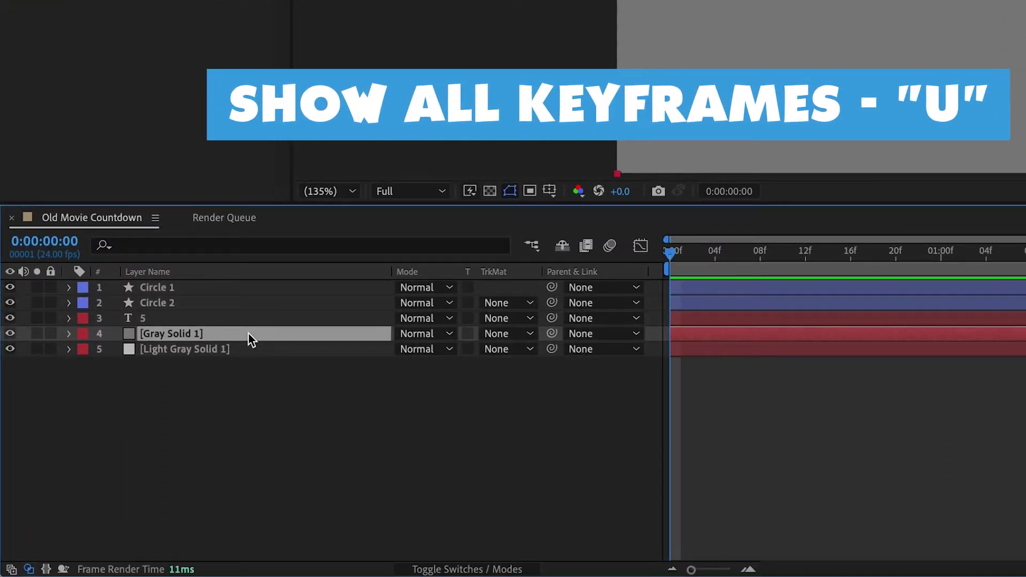
key(u)
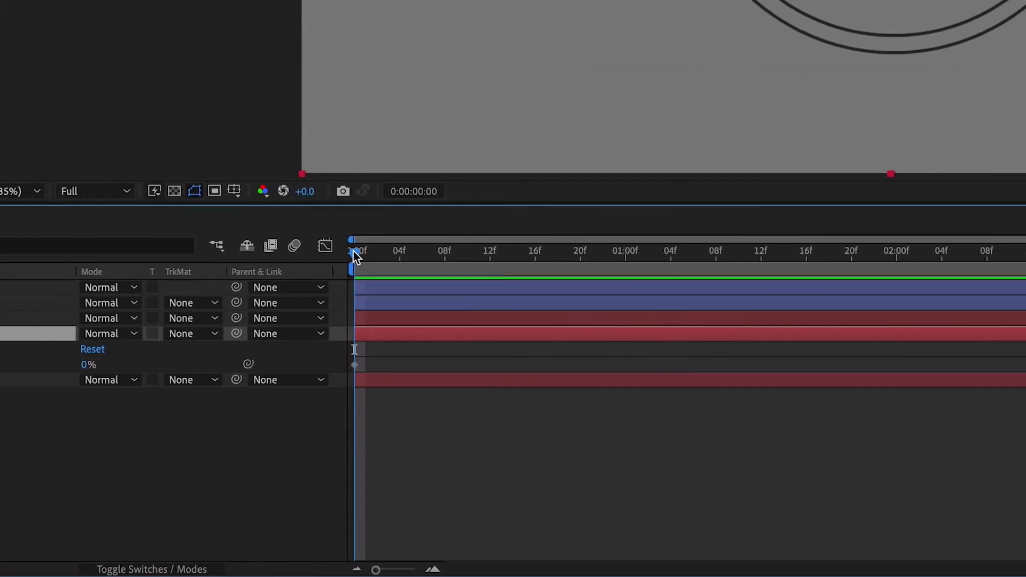
drag(353, 251, 628, 272)
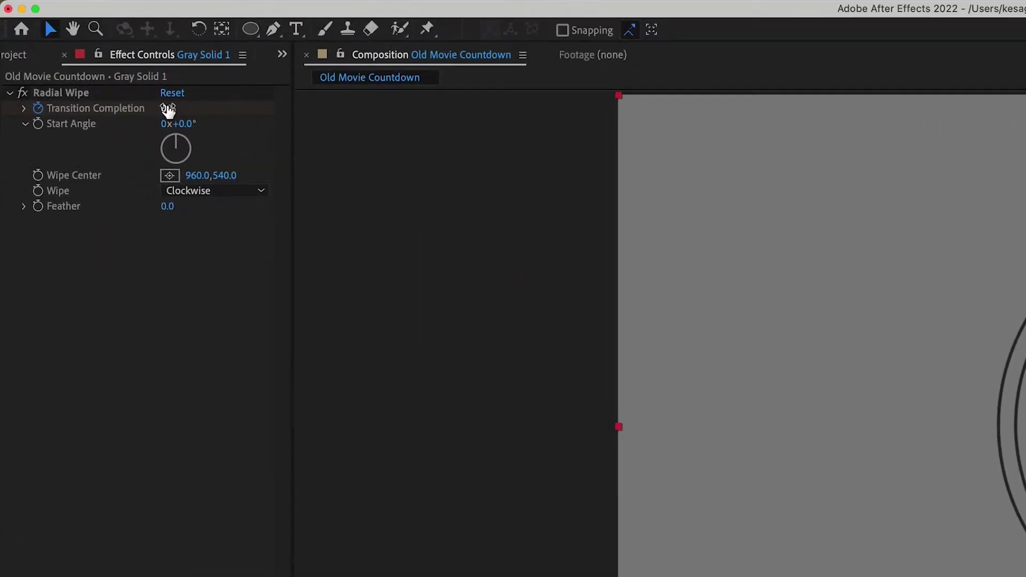
click(168, 110)
text(100)
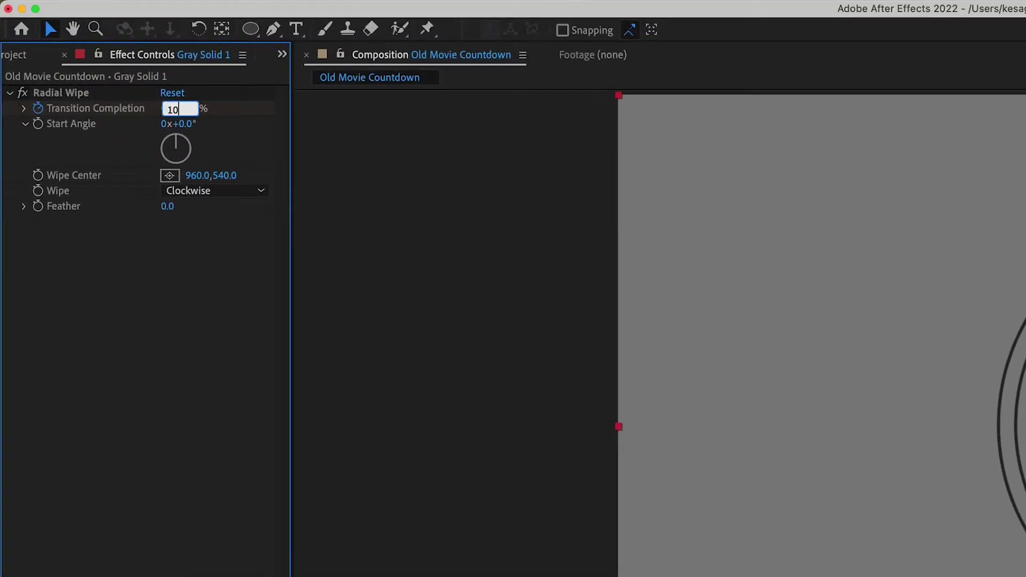
key(Return)
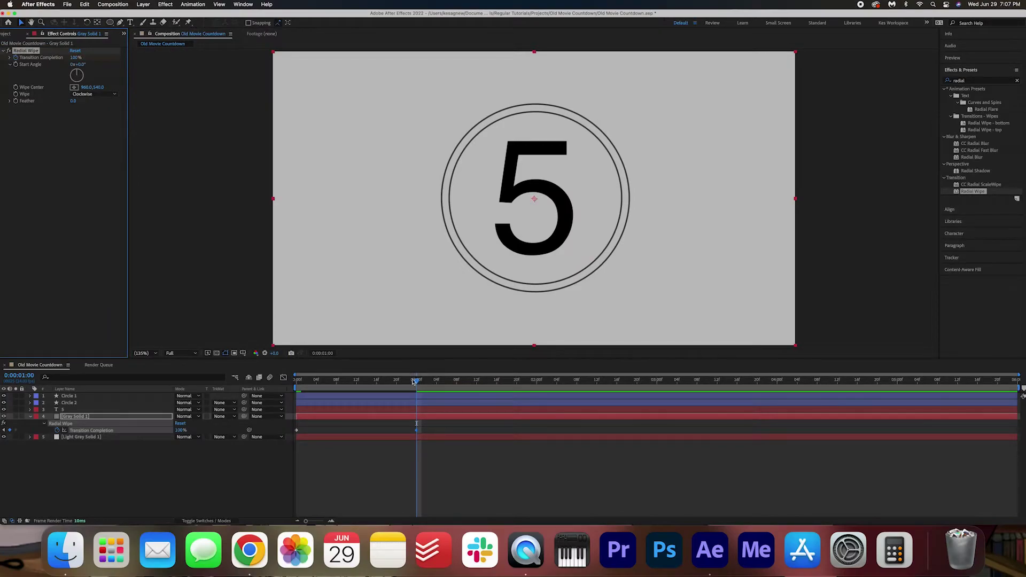
drag(413, 380, 336, 384)
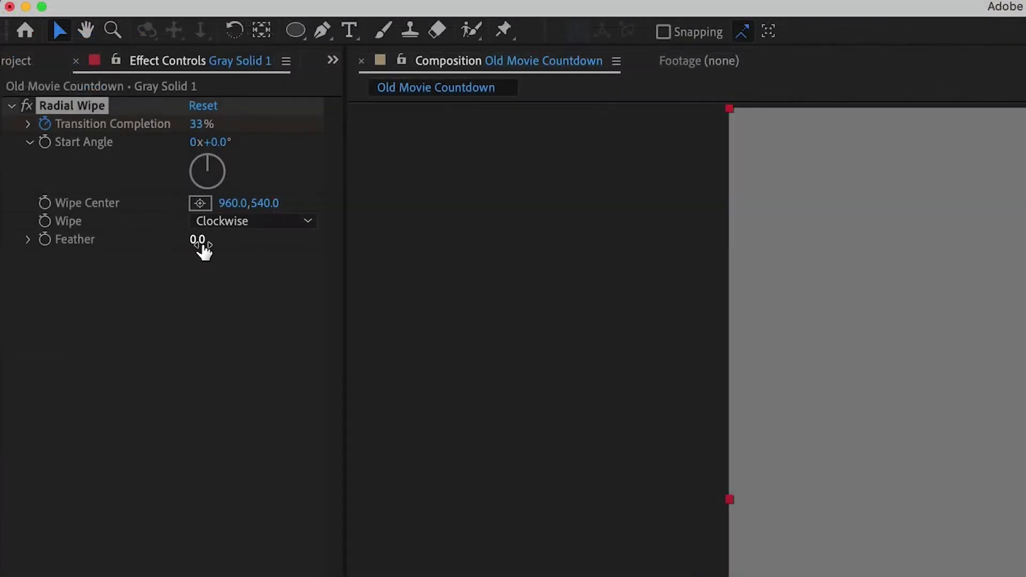
Set the Radial Wipe Feather to 3
click(73, 101)
text(3)
key(Return)
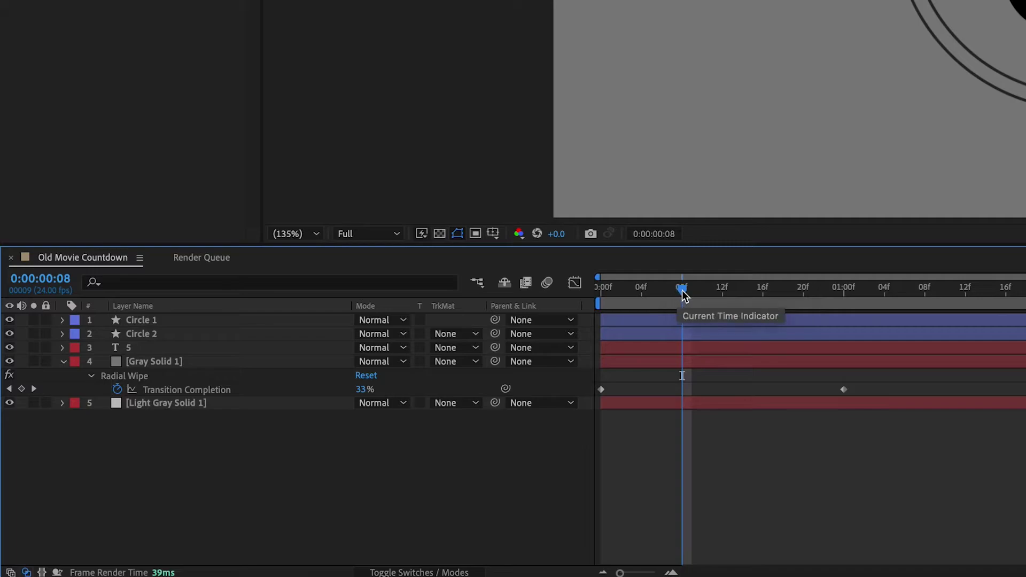
Split the 5 text and both gray solids at 1:00 and delete the parts after one second
drag(681, 290, 847, 293)
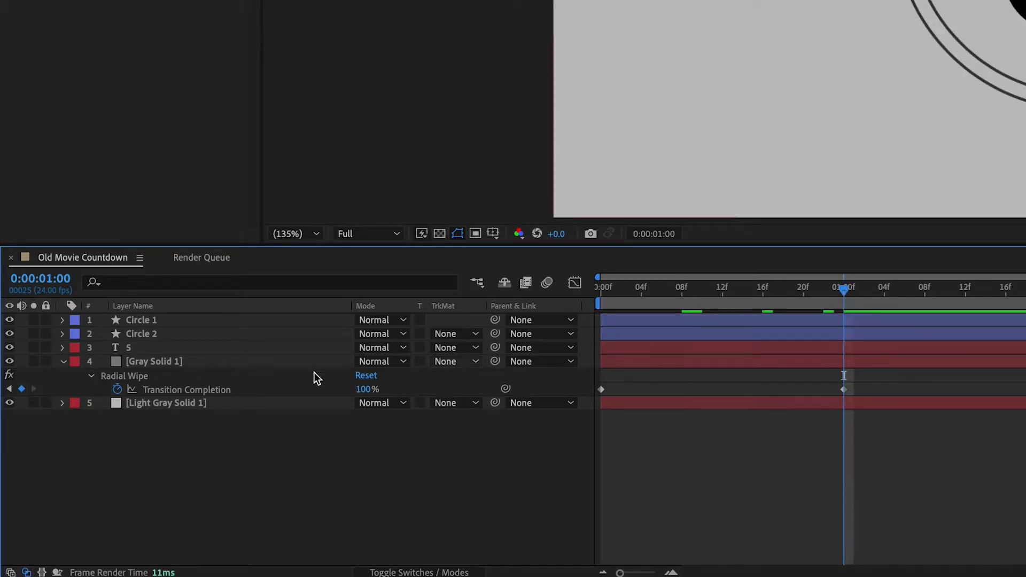
click(64, 361)
click(863, 350)
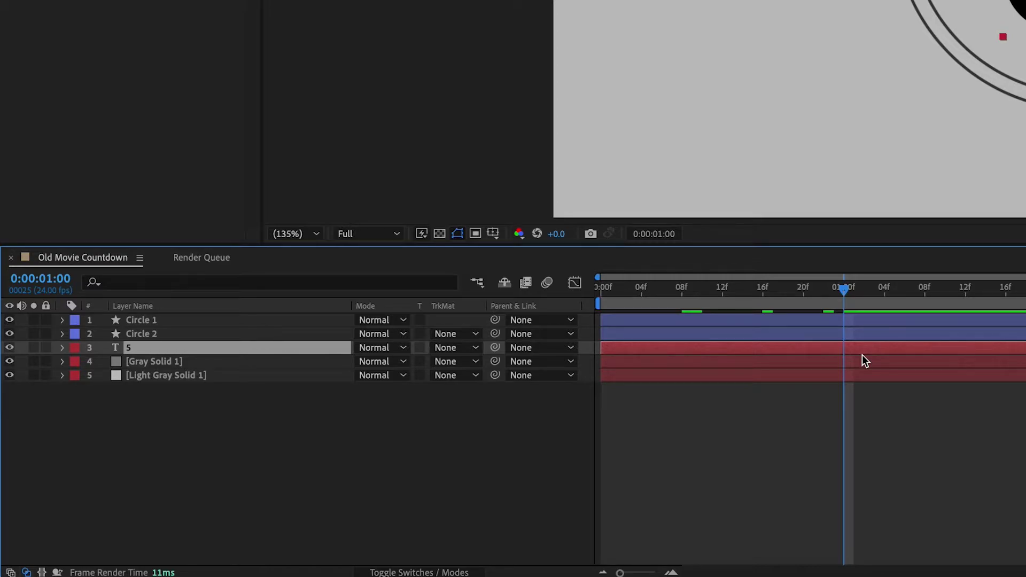
shift+click(873, 374)
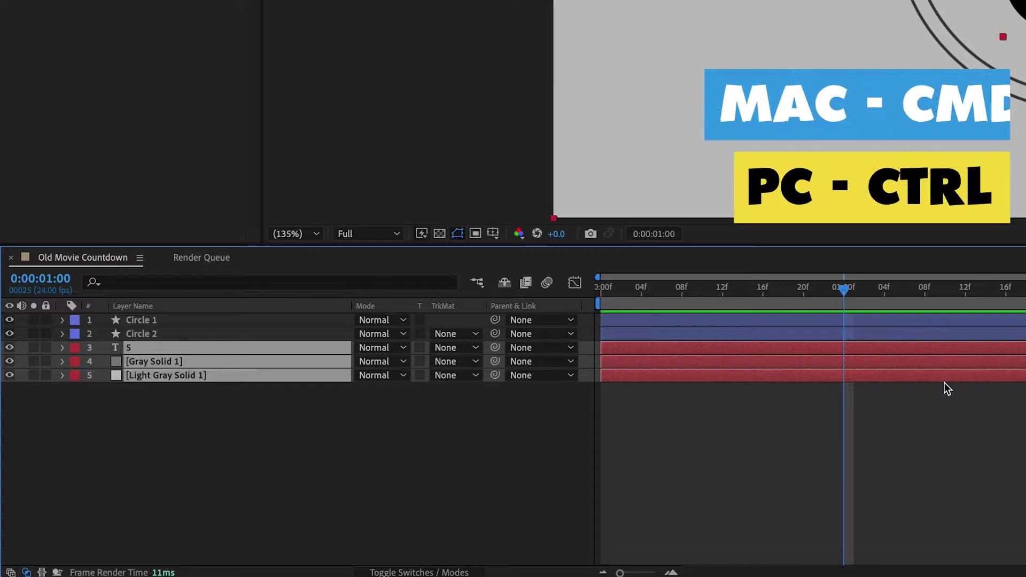
key(ctrl+shift+d)
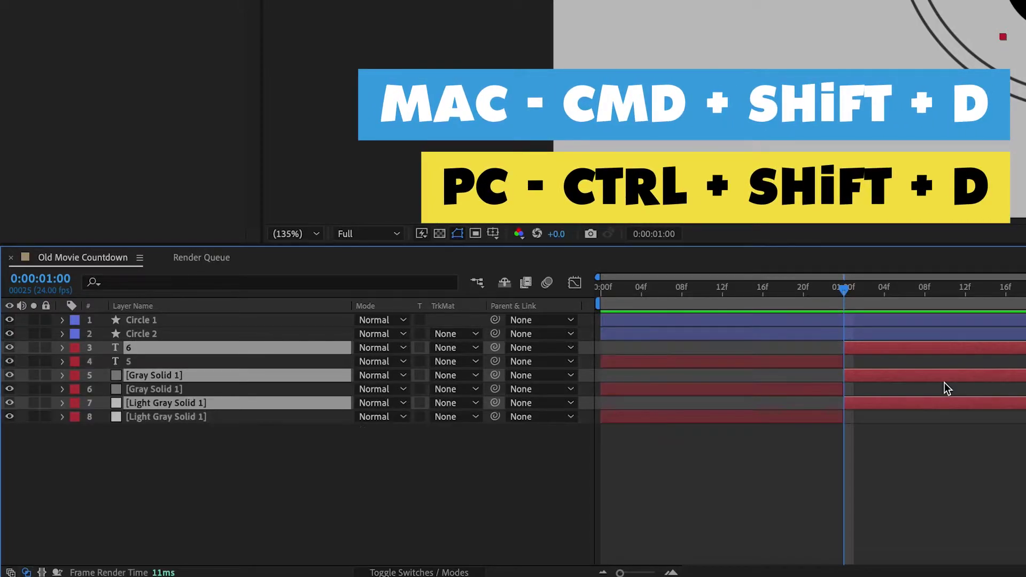
key(Delete)
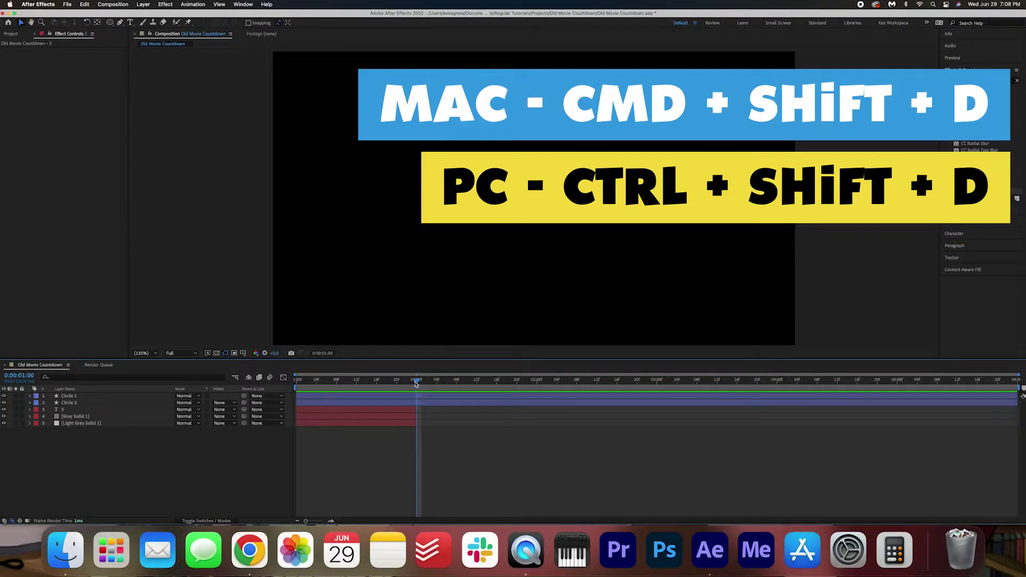
mouse_move(416, 383)
mouse_down()
mouse_move(273, 385)
mouse_move(416, 394)
mouse_up()
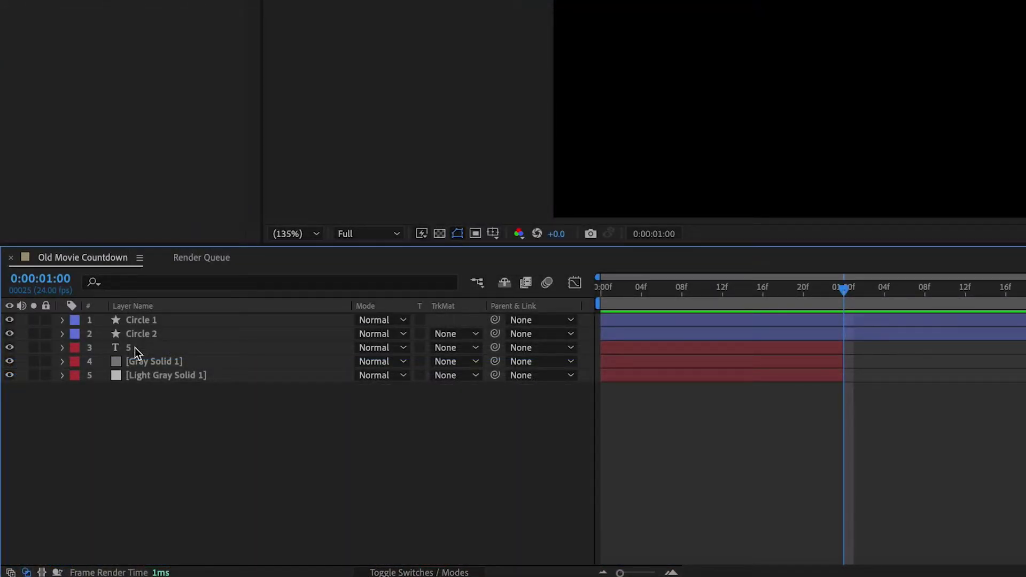
Duplicate the 5 text layer and both gray solids, shifting the copies to start at 1:00
click(135, 348)
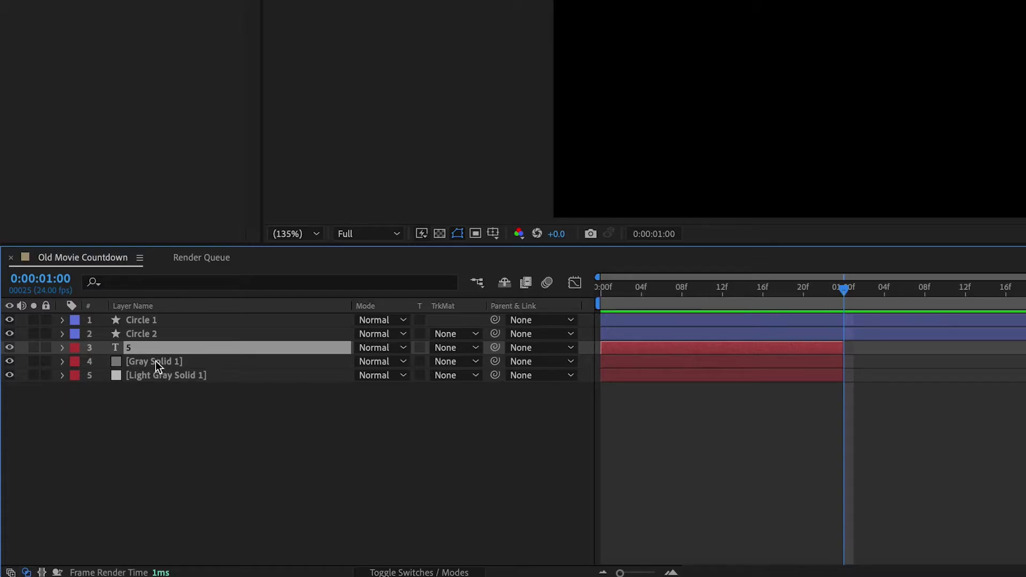
shift+click(156, 361)
shift+click(155, 375)
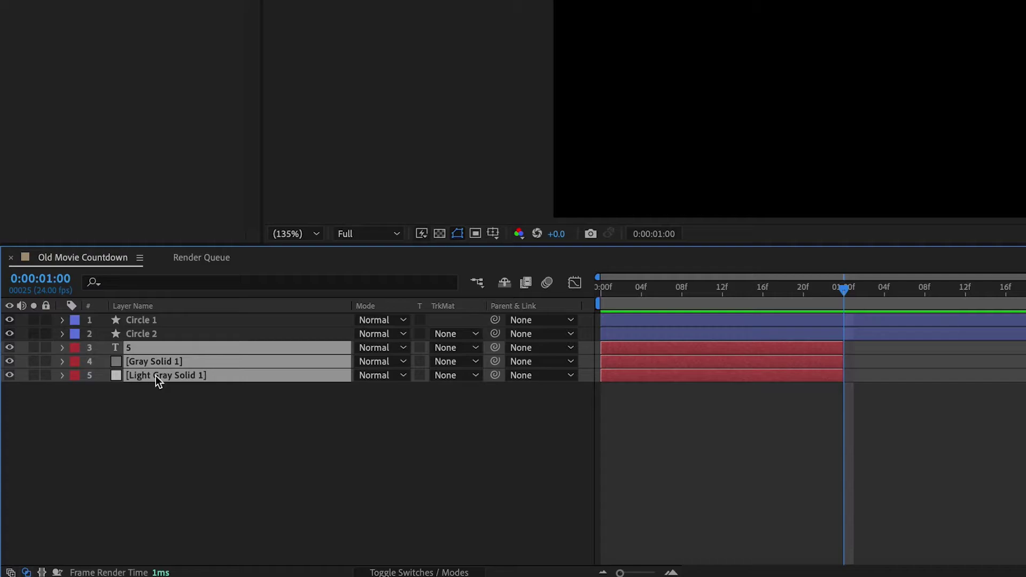
key(ctrl+d)
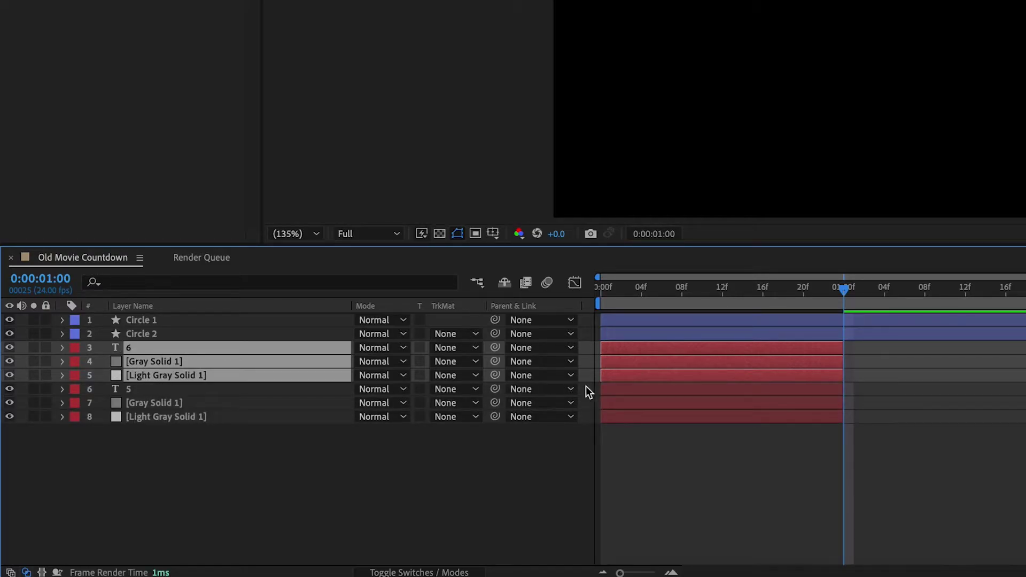
drag(608, 347, 849, 351)
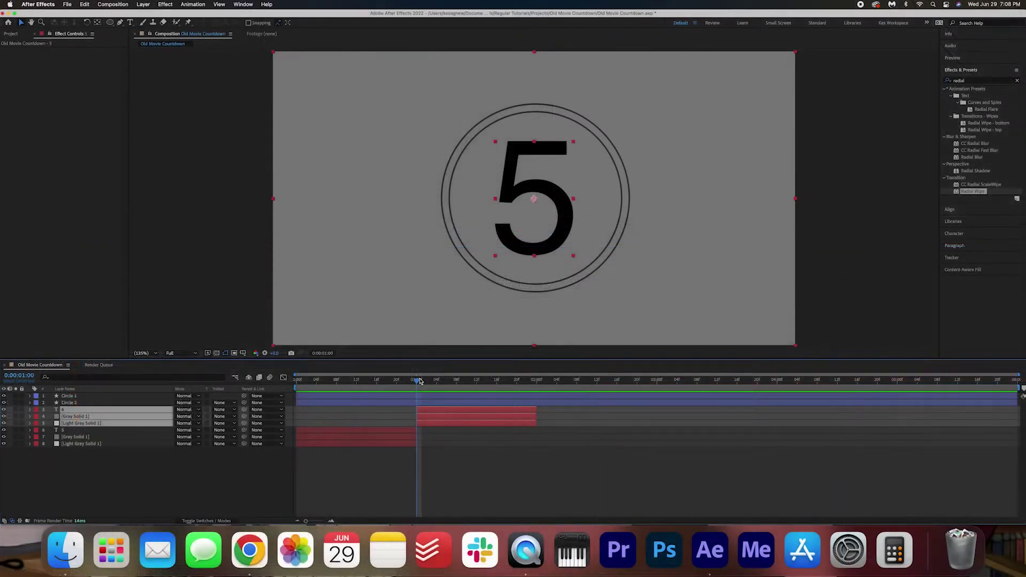
Retype the duplicated text layer's digit as 4, then collapse the layer's properties
key(space)
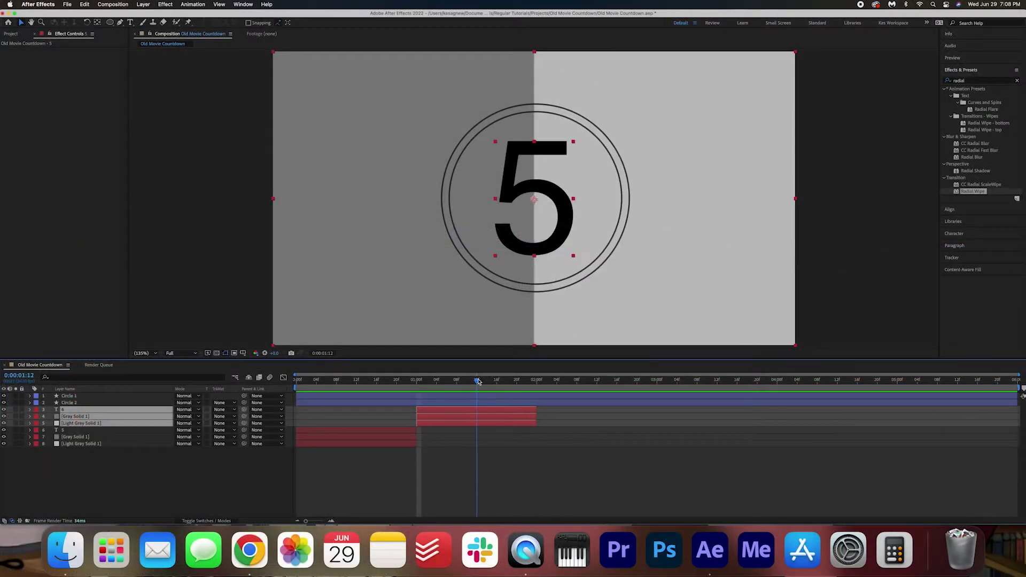
click(110, 489)
click(76, 411)
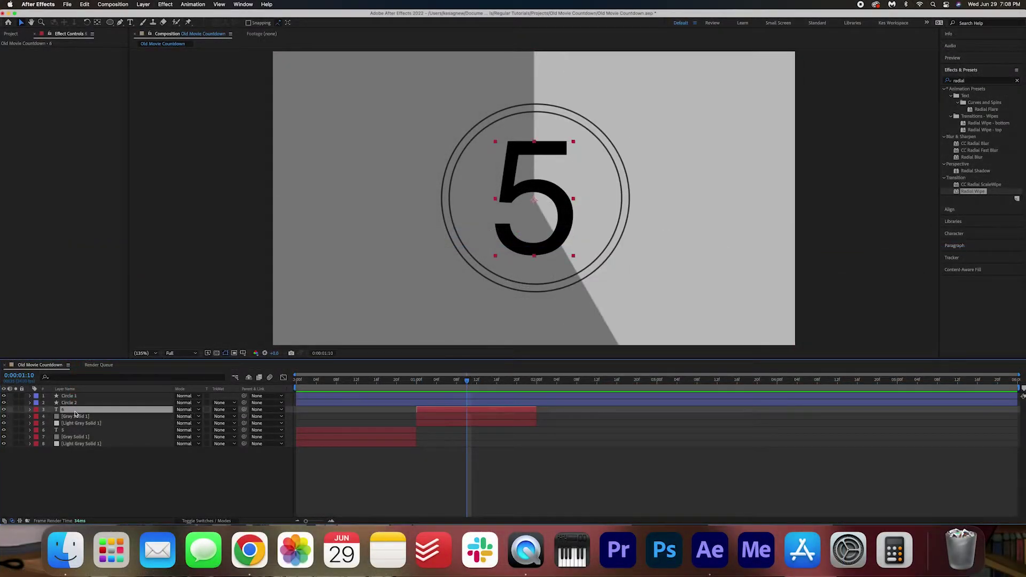
click(132, 22)
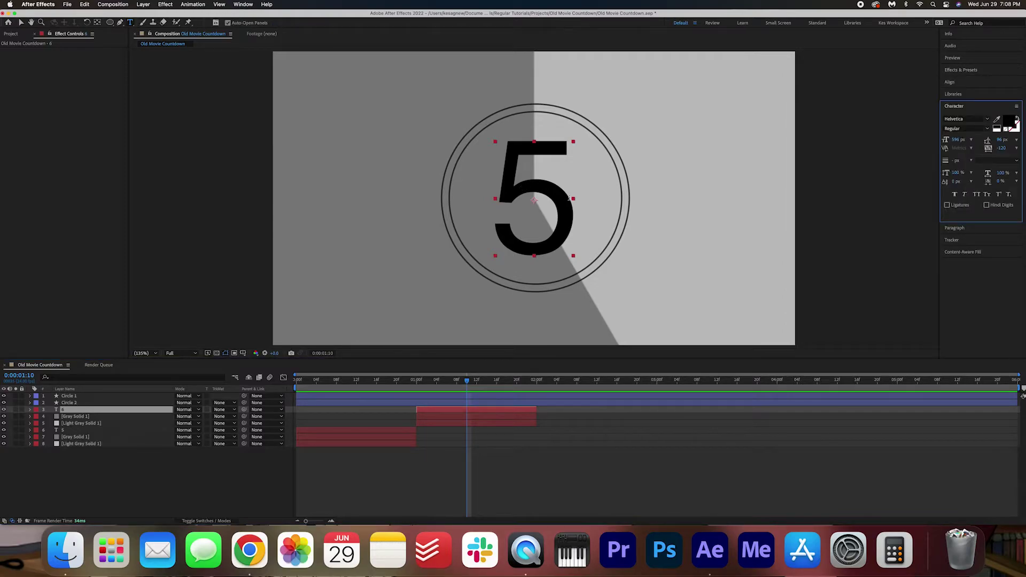
click(568, 197)
key(BackSpace)
text(4)
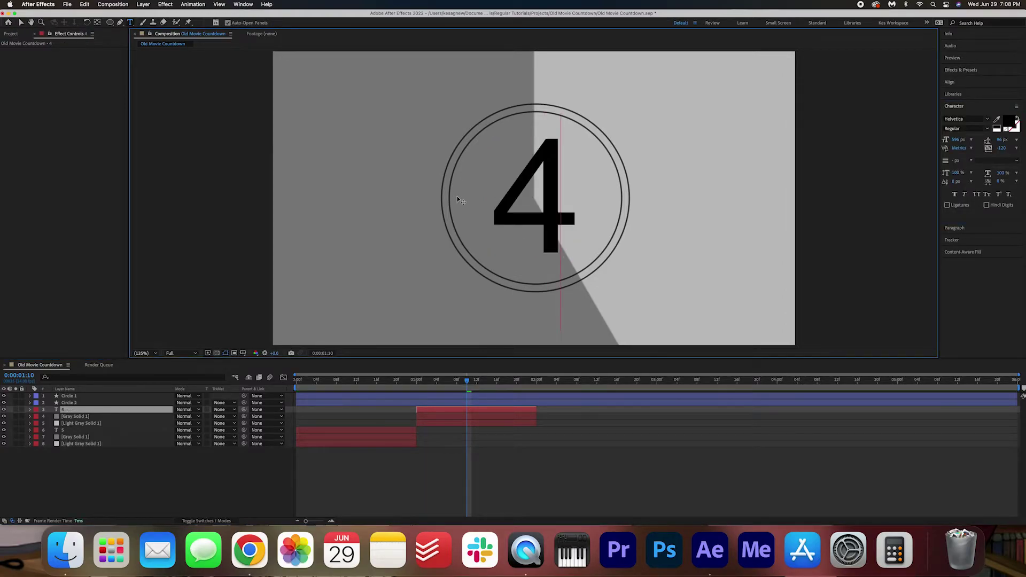
click(96, 410)
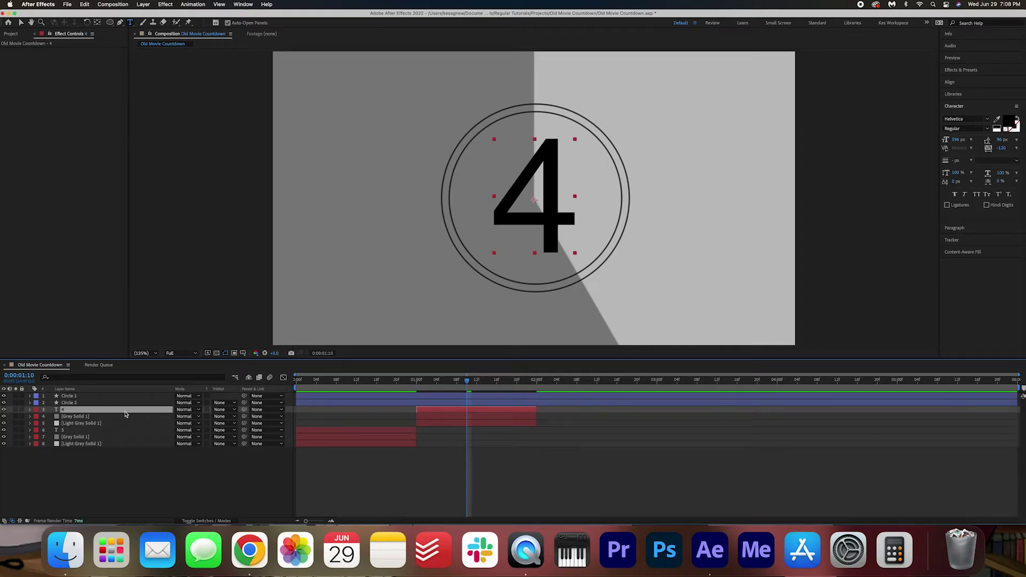
key(p)
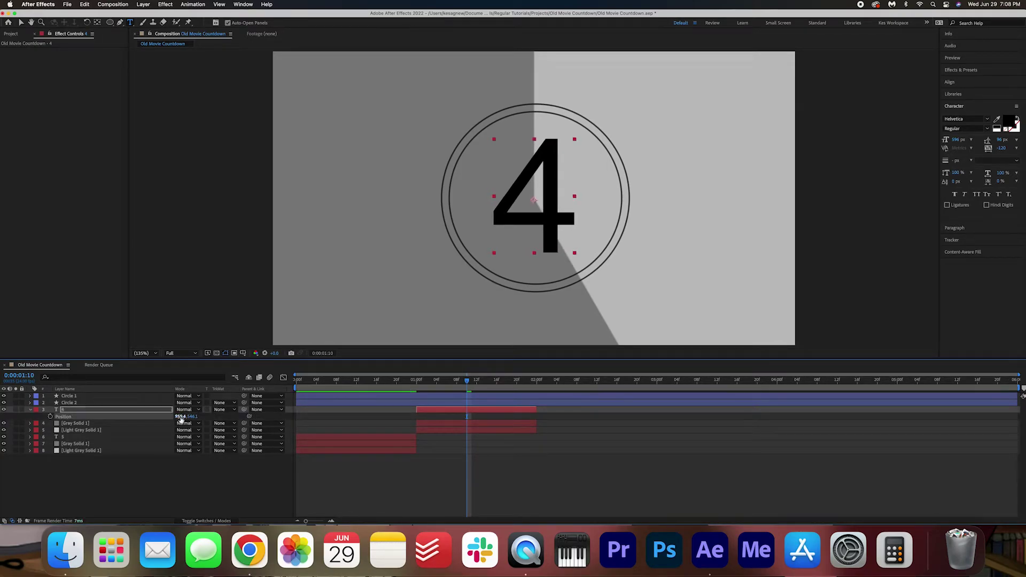
click(160, 483)
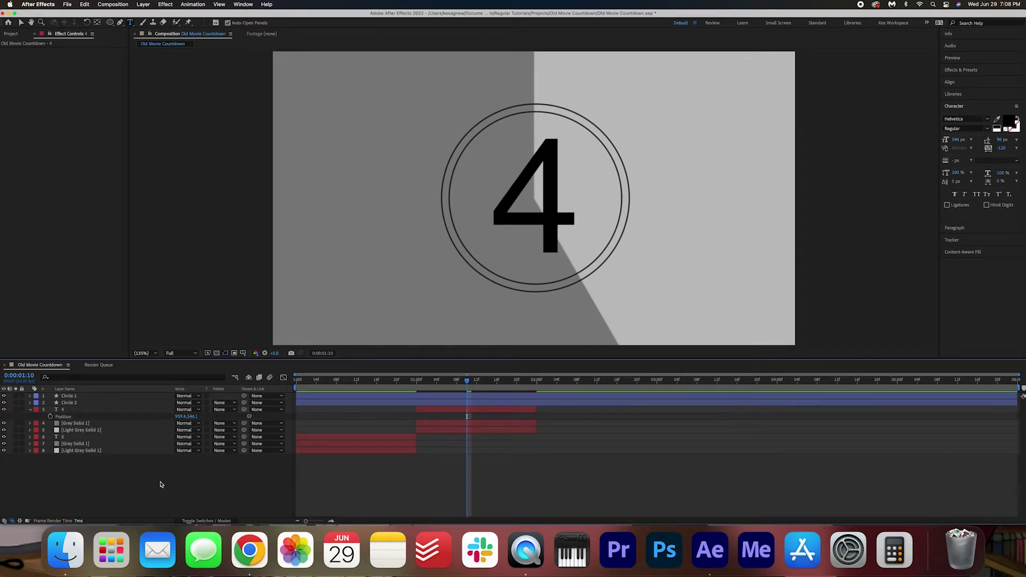
click(30, 410)
Duplicate the 4 number and its two solids, shift them to two seconds, and retype as 3
drag(439, 412, 439, 424)
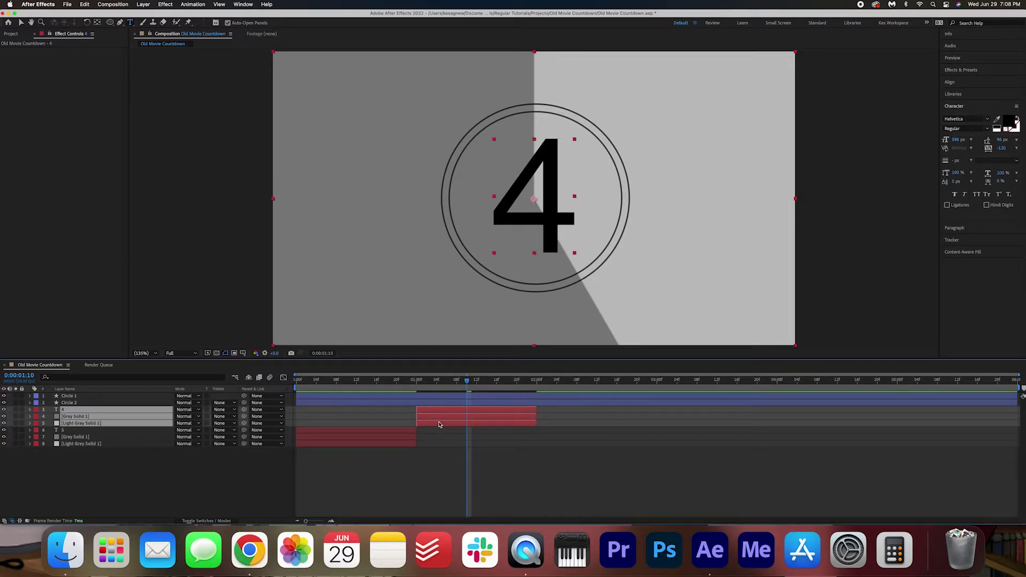
key(super+d)
drag(451, 409, 570, 420)
drag(587, 381, 594, 384)
click(15, 490)
click(78, 411)
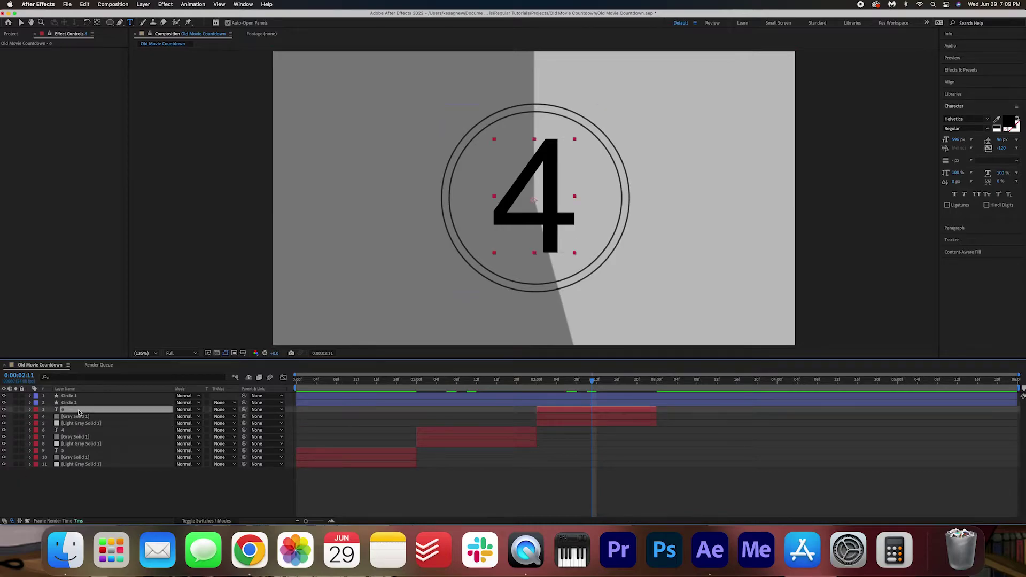
double_click(517, 170)
text(3)
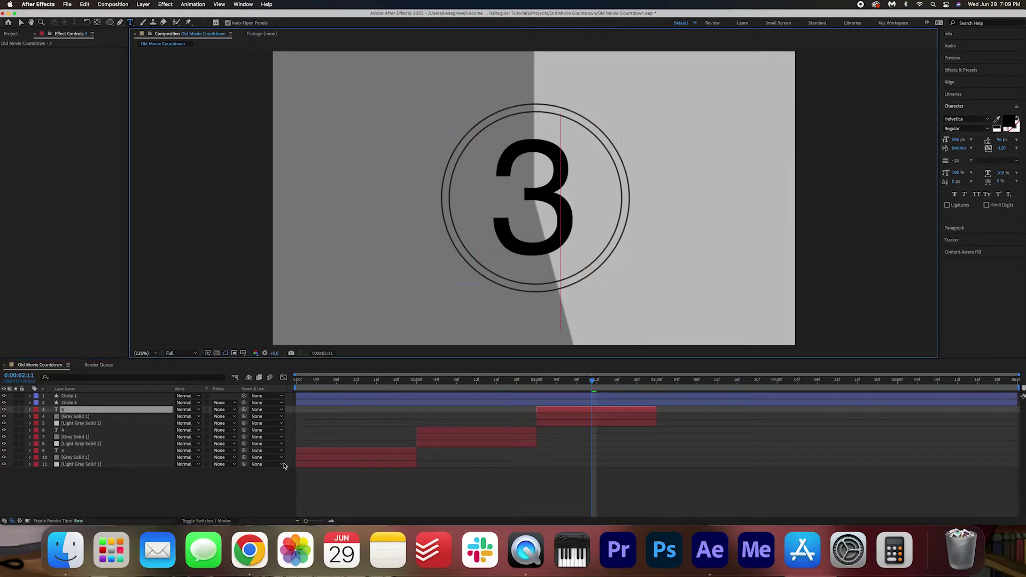
click(435, 450)
Duplicate the 3 section into a 2 section, then copy it again to start at four seconds
drag(593, 410, 592, 425)
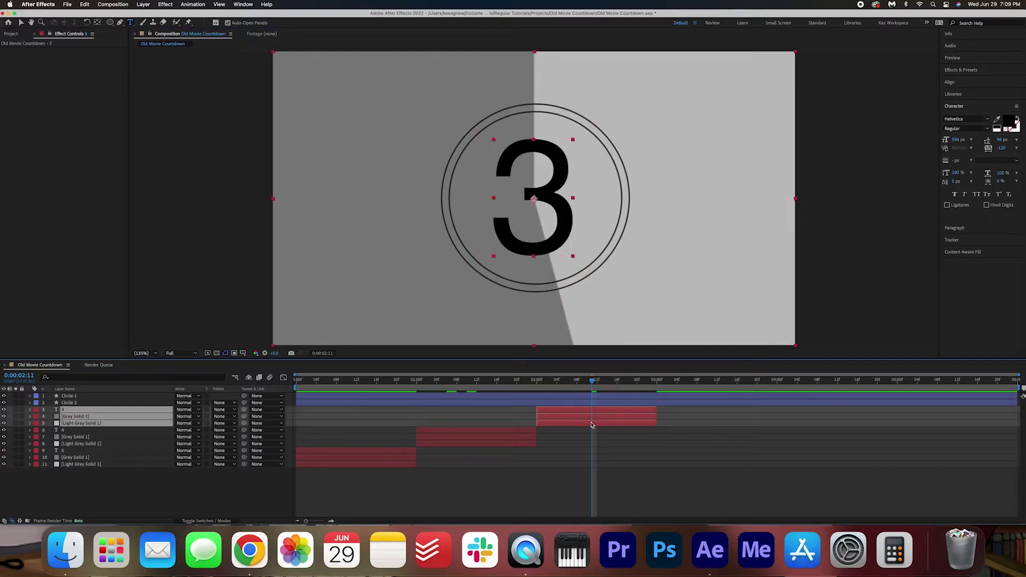
key(ctrl+d)
key(o)
key(bracketleft)
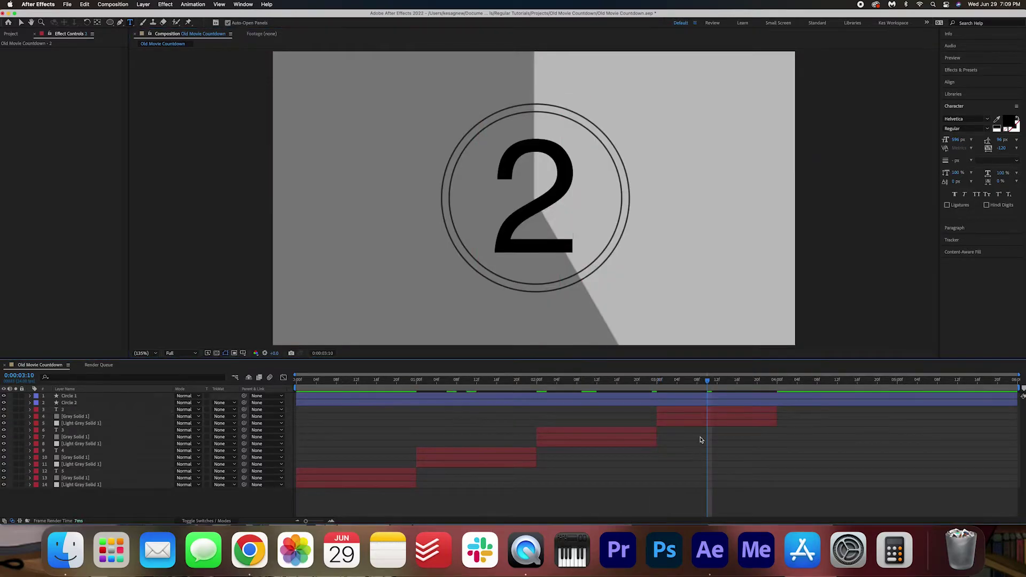
click(779, 383)
key(ctrl+d)
key(bracketleft)
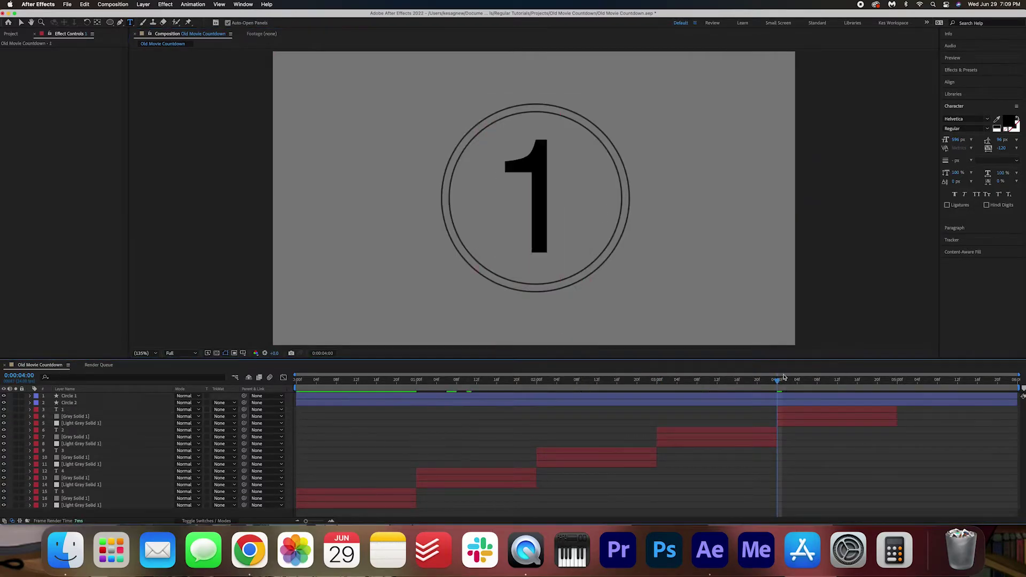
Change the last copied number to 1 and scrub through the end of the countdown
key(o)
mouse_move(897, 380)
mouse_down()
mouse_move(726, 380)
mouse_move(897, 380)
mouse_move(851, 397)
mouse_move(897, 395)
mouse_up()
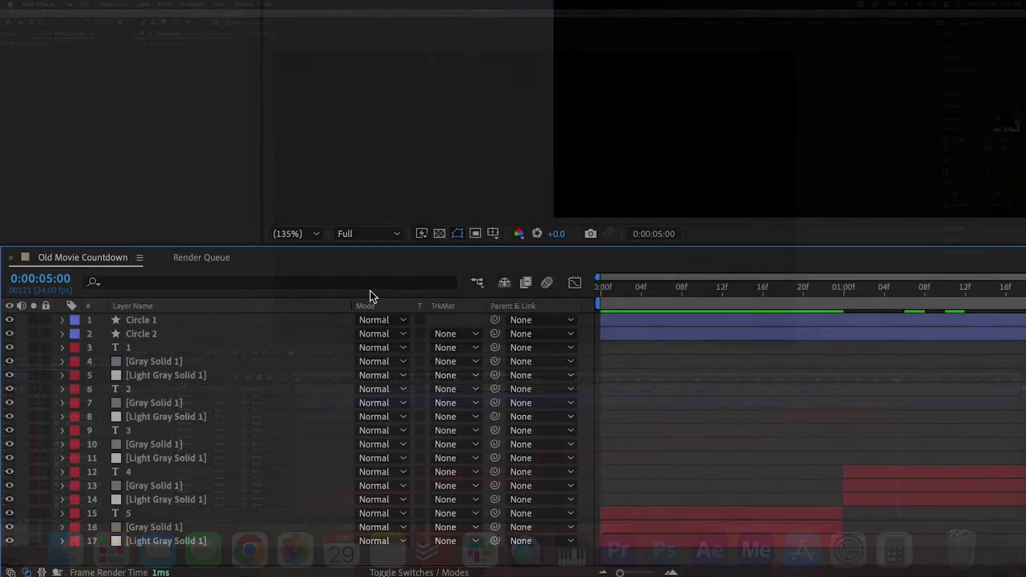
click(178, 377)
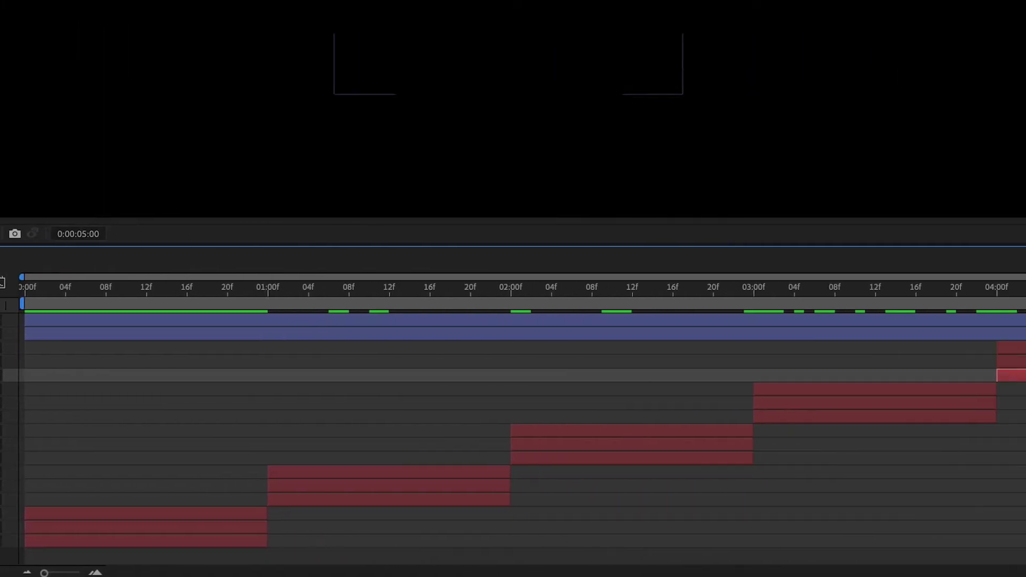
mouse_move(770, 293)
mouse_down()
mouse_move(632, 293)
mouse_move(764, 300)
mouse_up()
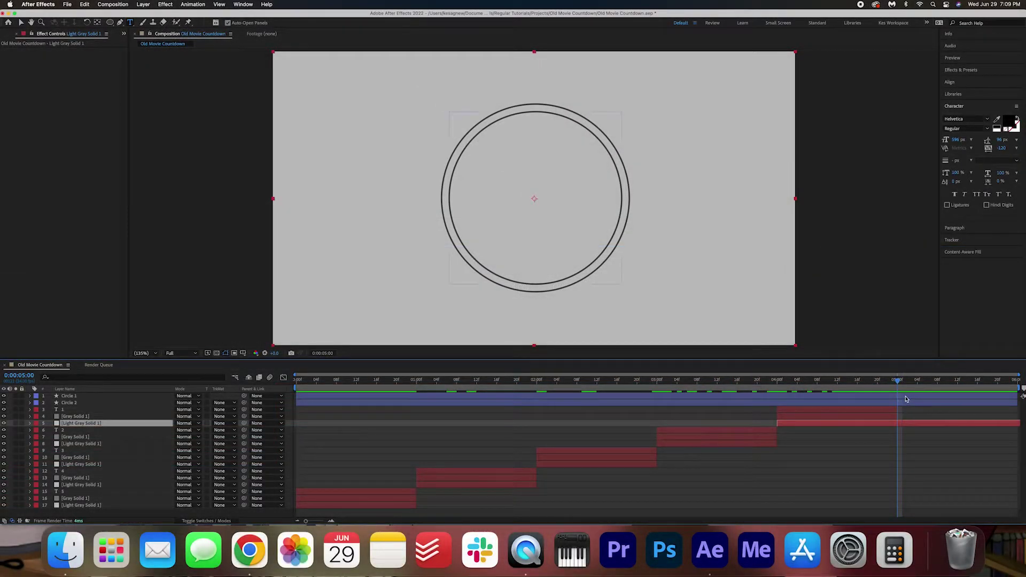
Trim Circle 1 and Circle 2 to end at five seconds and preview the countdown
click(906, 399)
shift+click(906, 404)
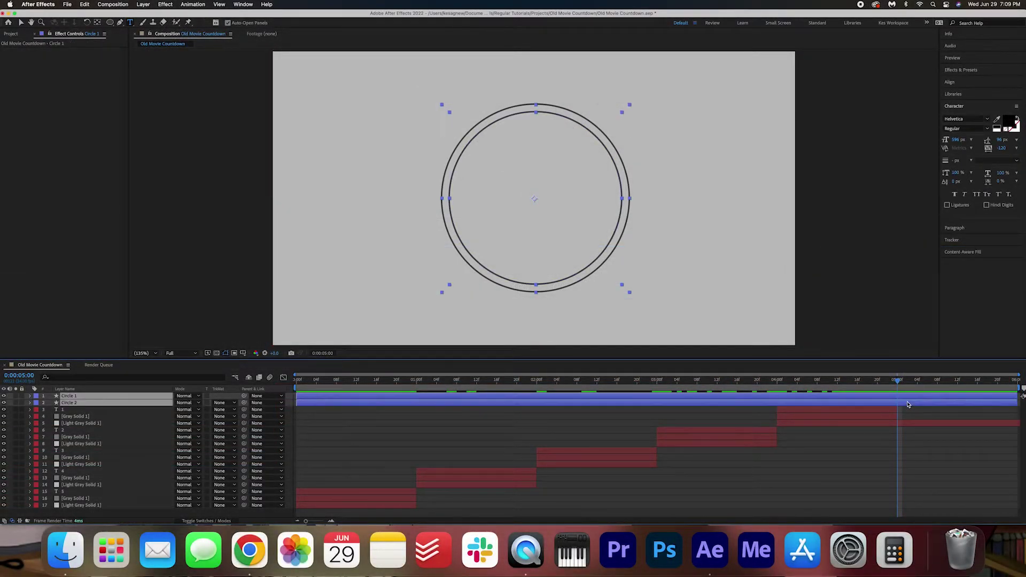
key(alt+])
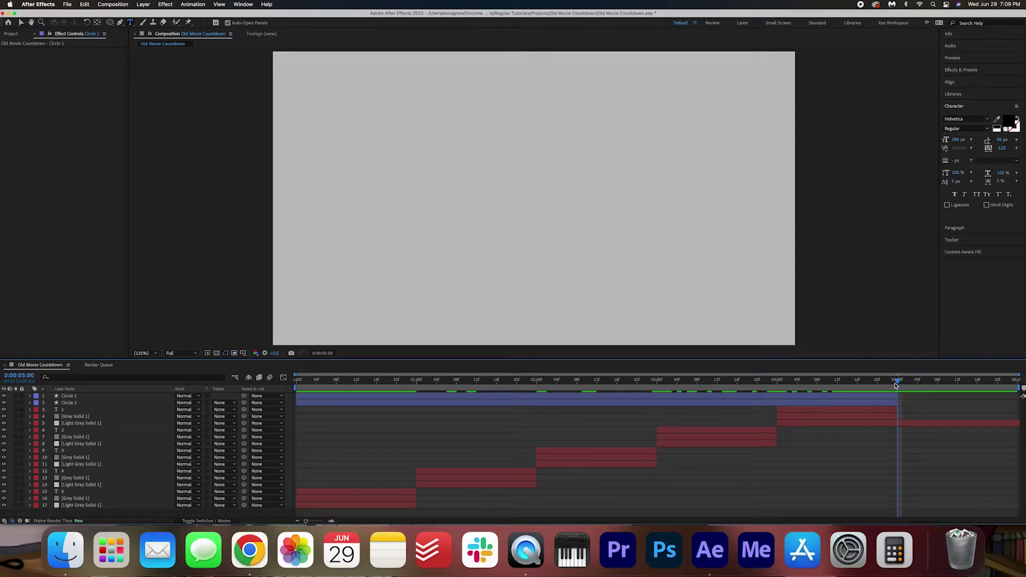
drag(896, 385, 927, 386)
key(space)
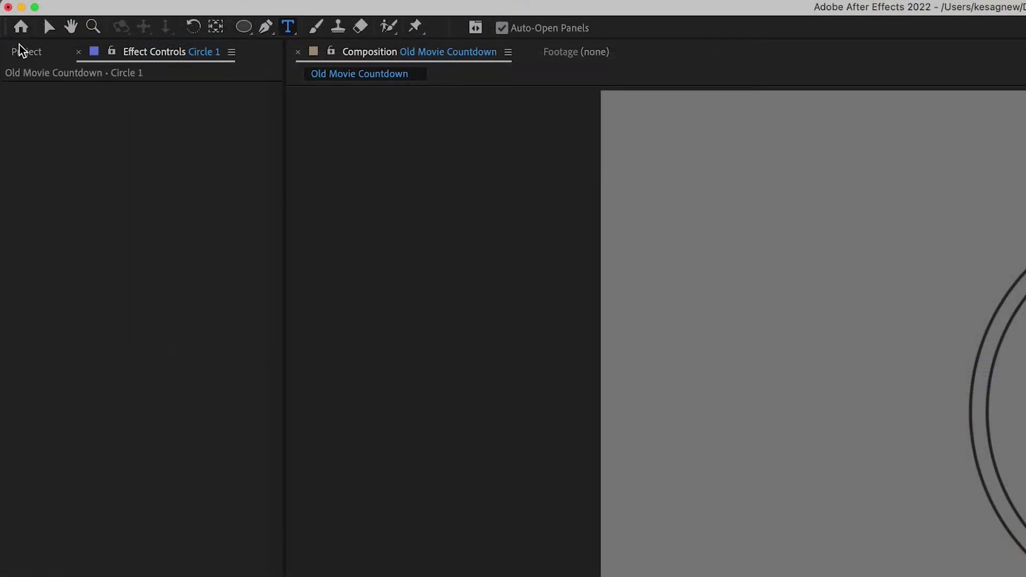
Drag 01156_old_film_look_with_border.mov from the Assets folder onto the top of the timeline and preview it
click(19, 47)
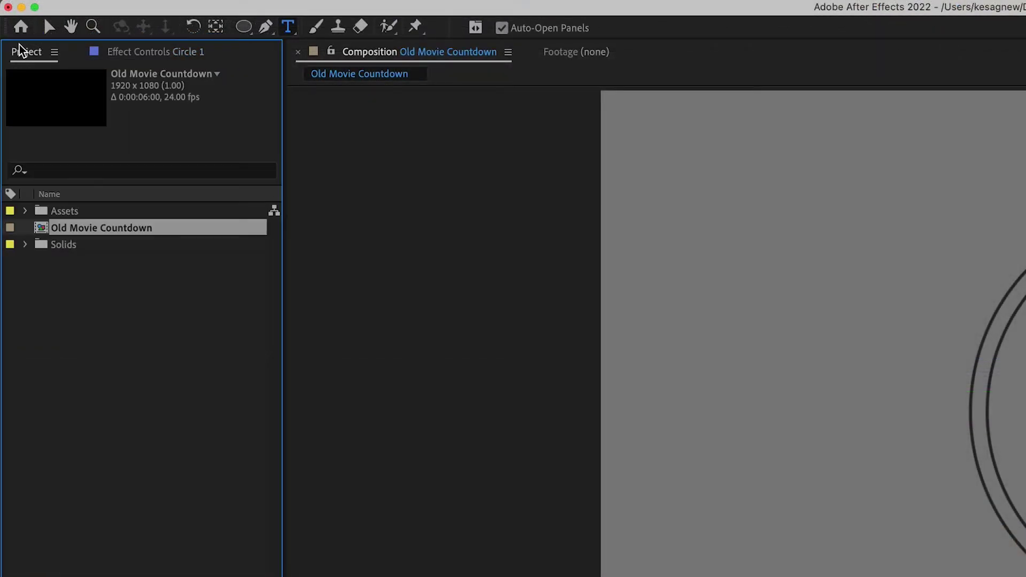
click(25, 211)
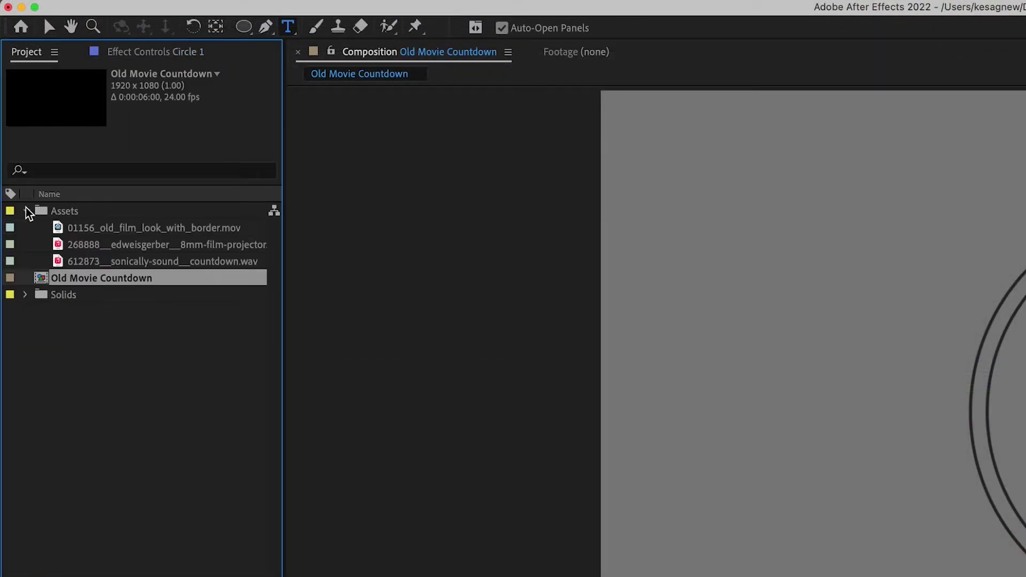
click(126, 230)
drag(127, 235, 217, 294)
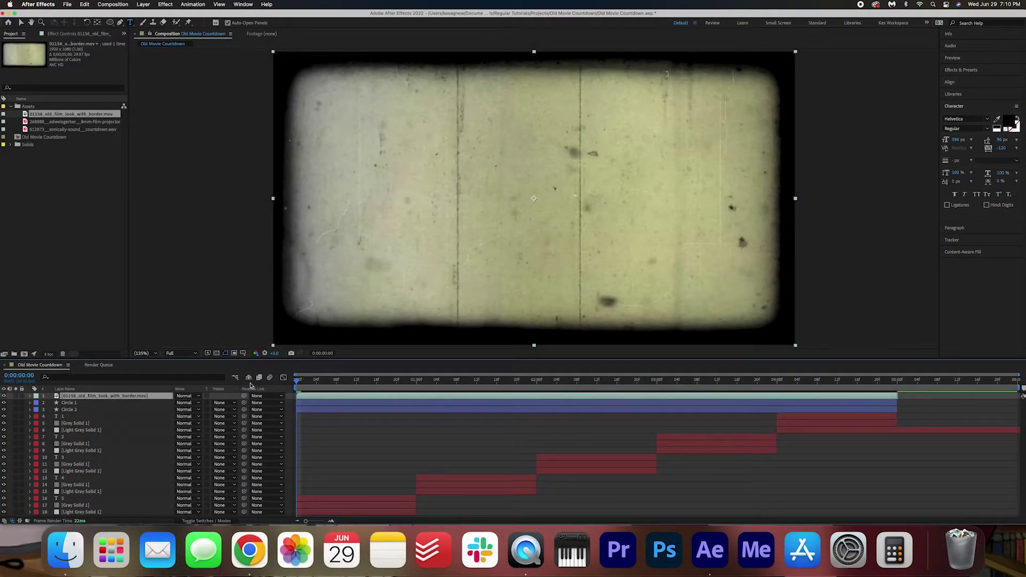
key(space)
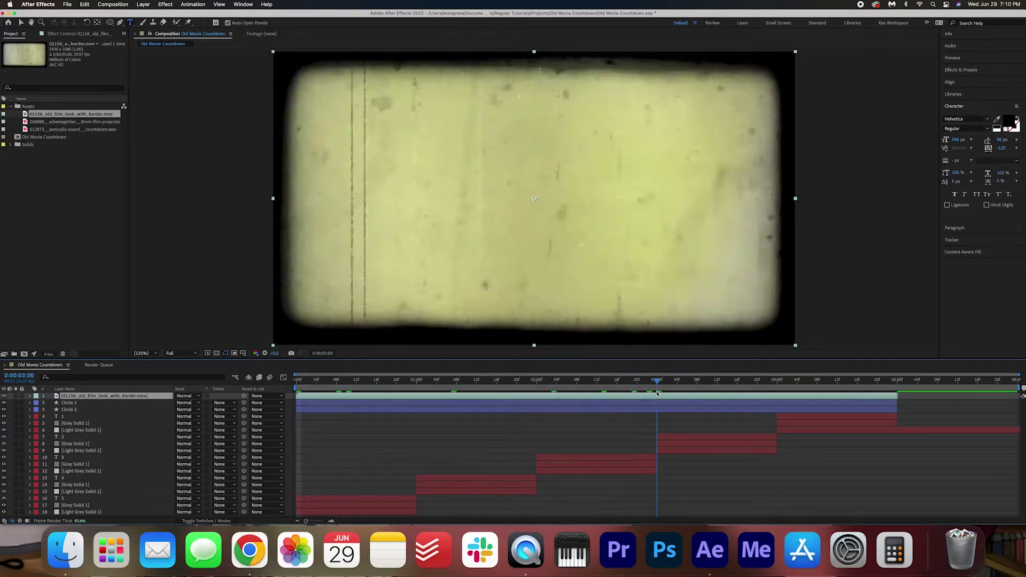
drag(313, 379, 471, 379)
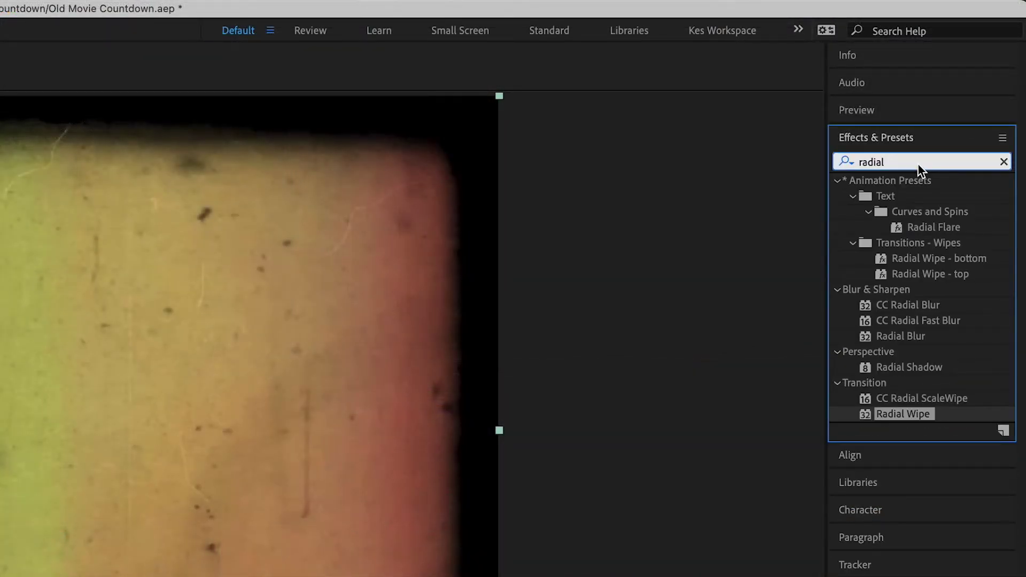
Apply the Black & White effect to the film footage and scale it up to about 128%
double_click(918, 162)
text(black)
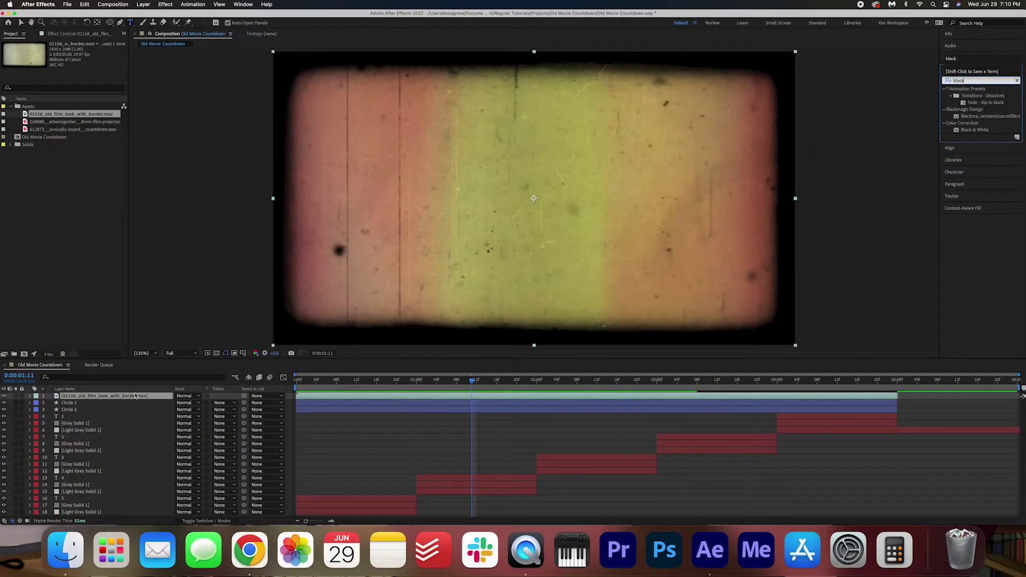
double_click(978, 130)
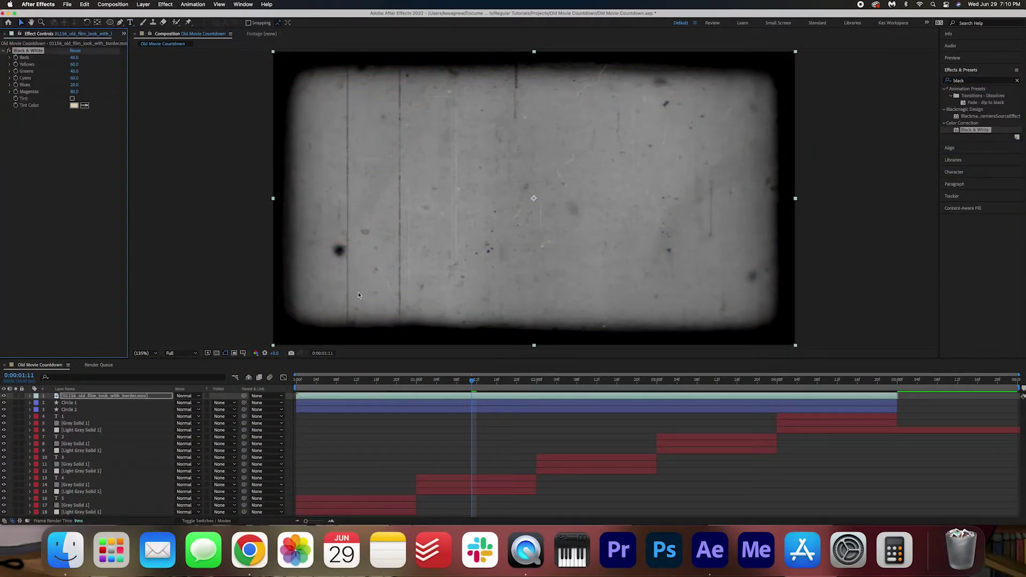
key(space)
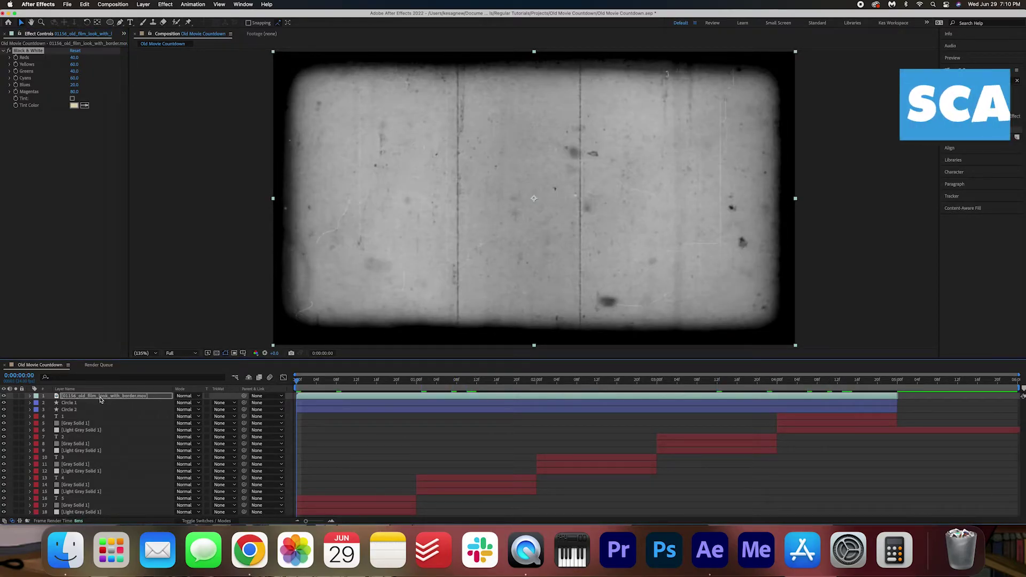
key(s)
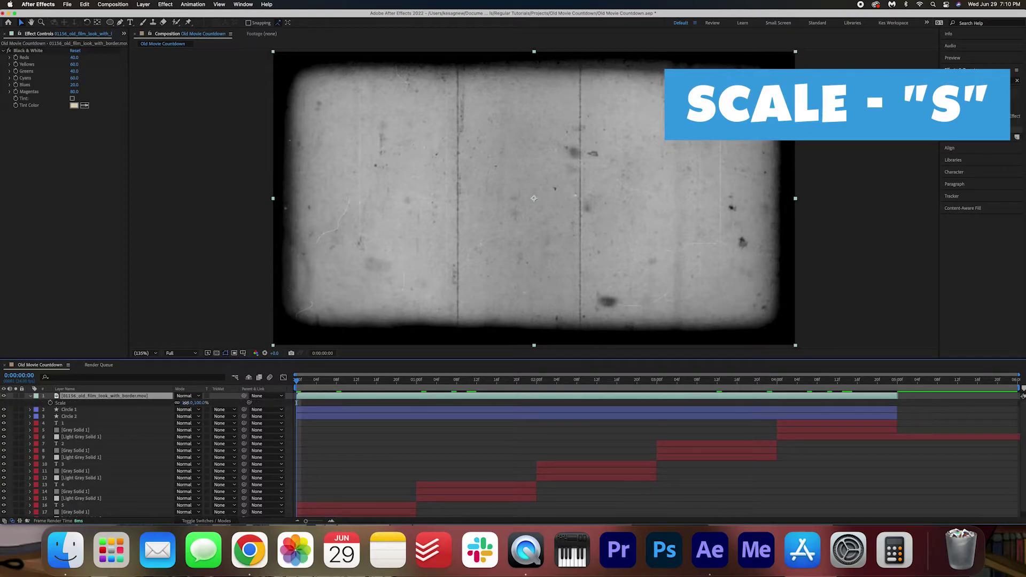
drag(186, 403, 197, 404)
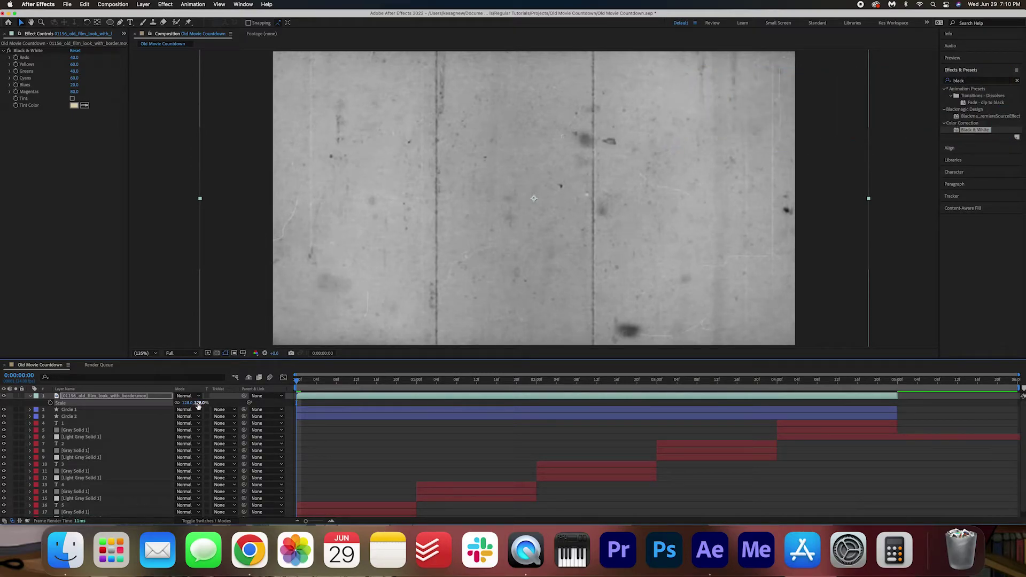
Set the old film footage layer's blend mode to Overlay
key(s)
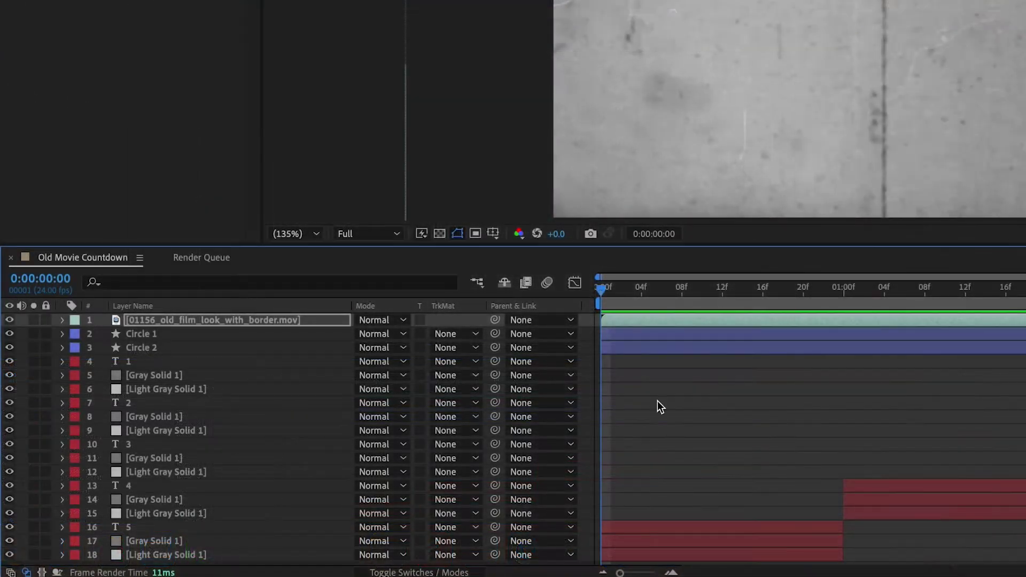
click(368, 320)
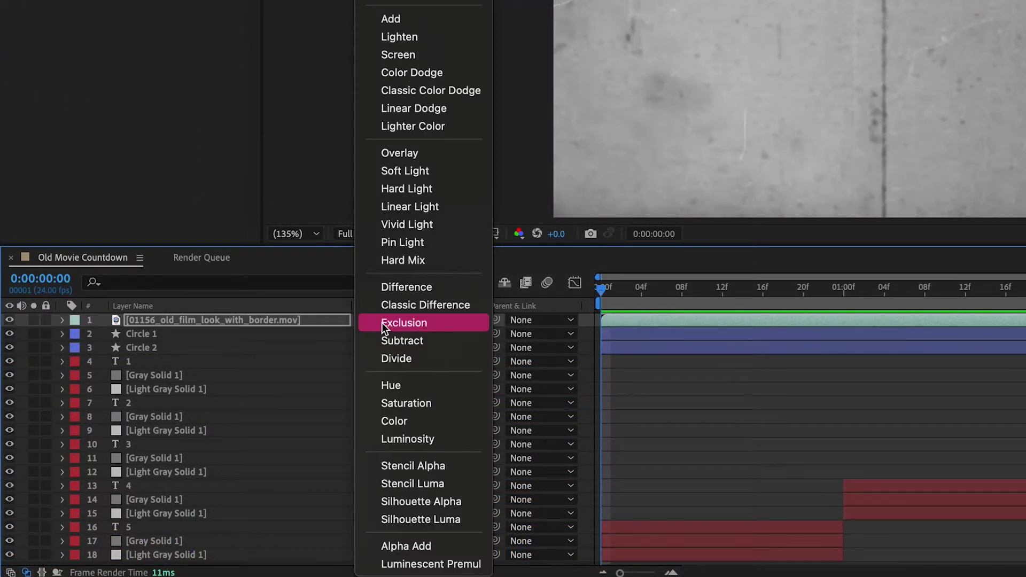
click(439, 153)
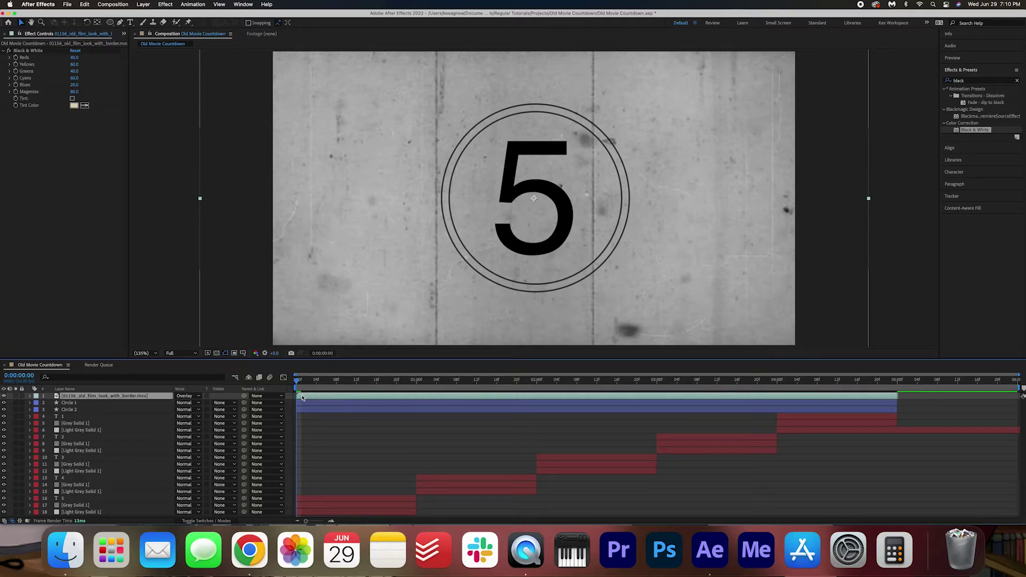
Duplicate the film footage layer and move the copy to start near 5 seconds
key(super+d)
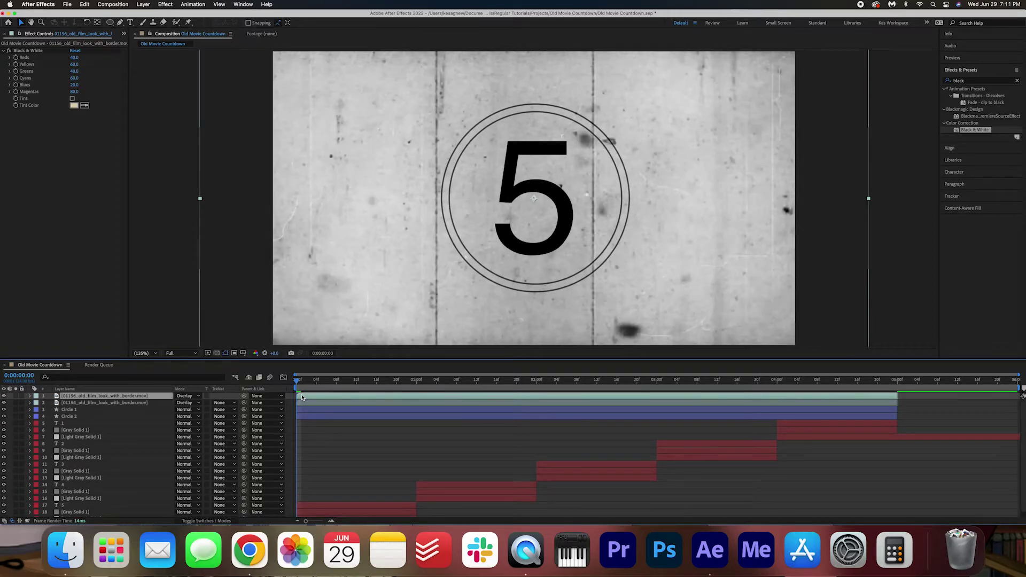
drag(302, 397, 920, 396)
click(763, 291)
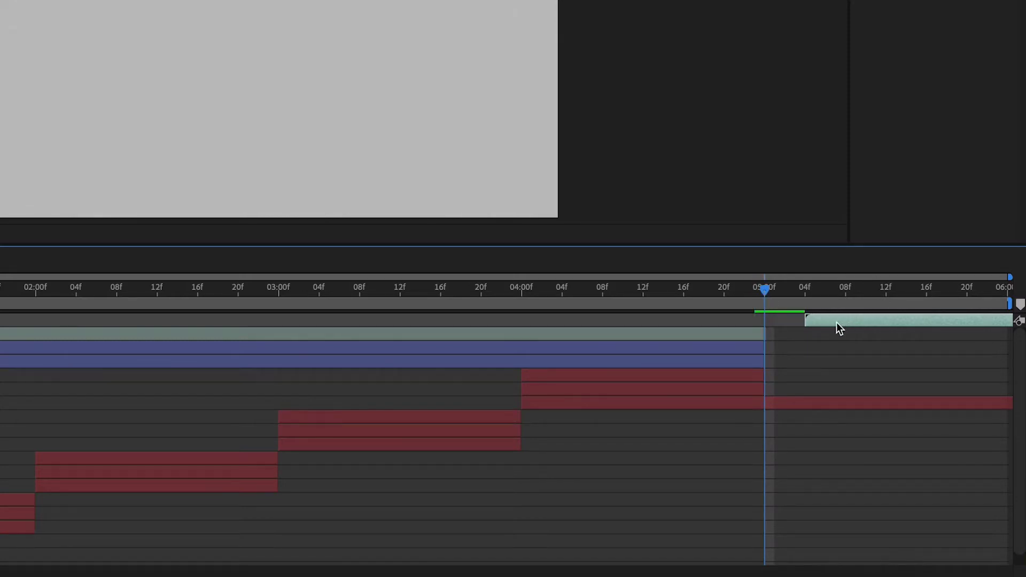
drag(836, 322, 799, 322)
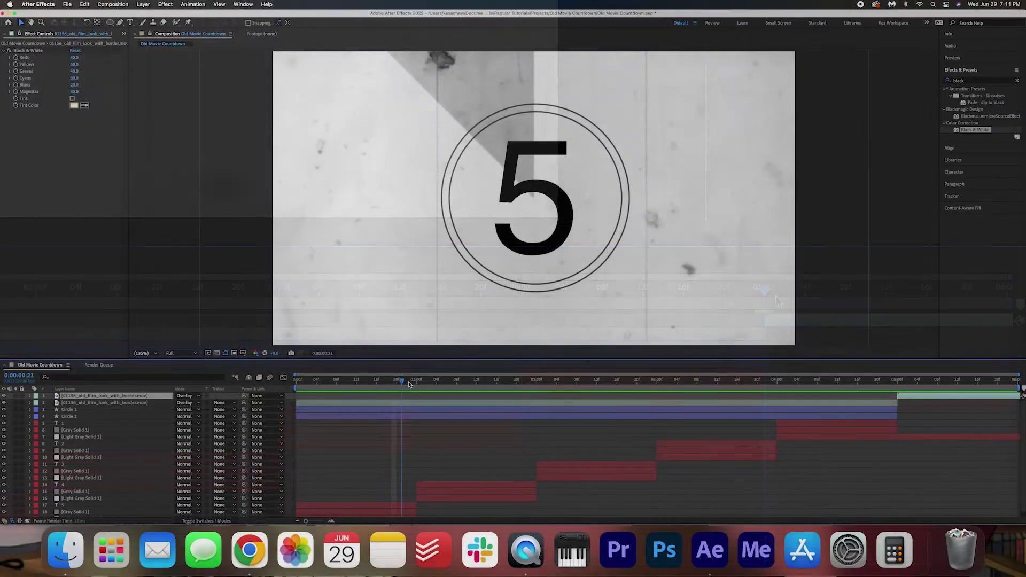
Snap the duplicate footage to 05:00f and add a full-frame white FFFFFF solid on top
drag(385, 381, 416, 381)
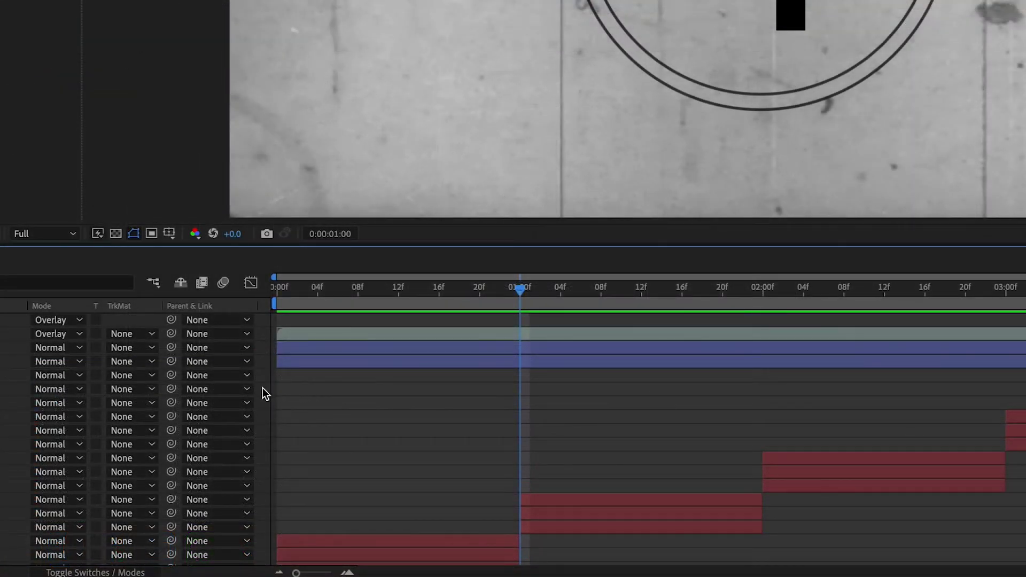
right_click(289, 433)
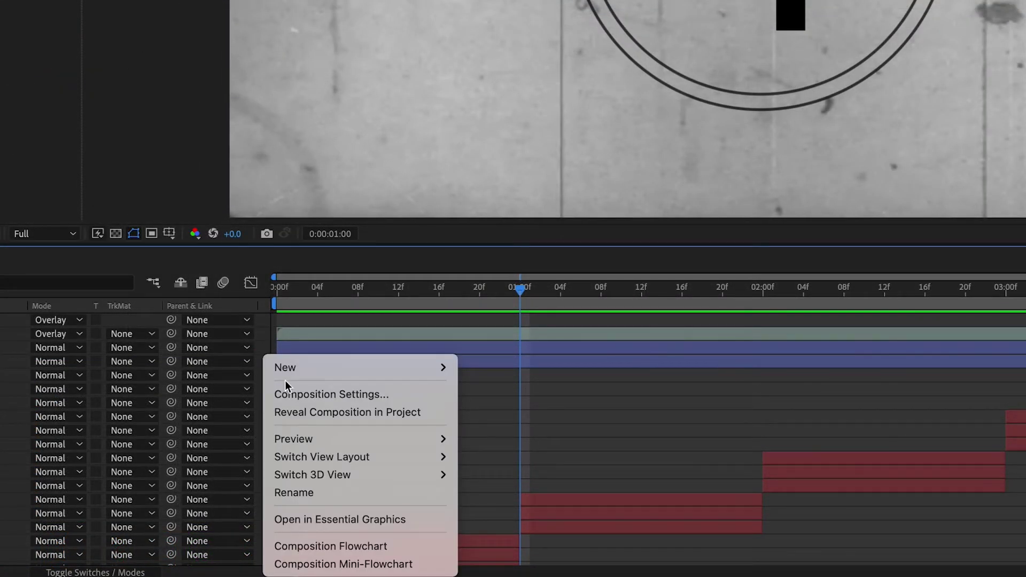
mouse_move(321, 368)
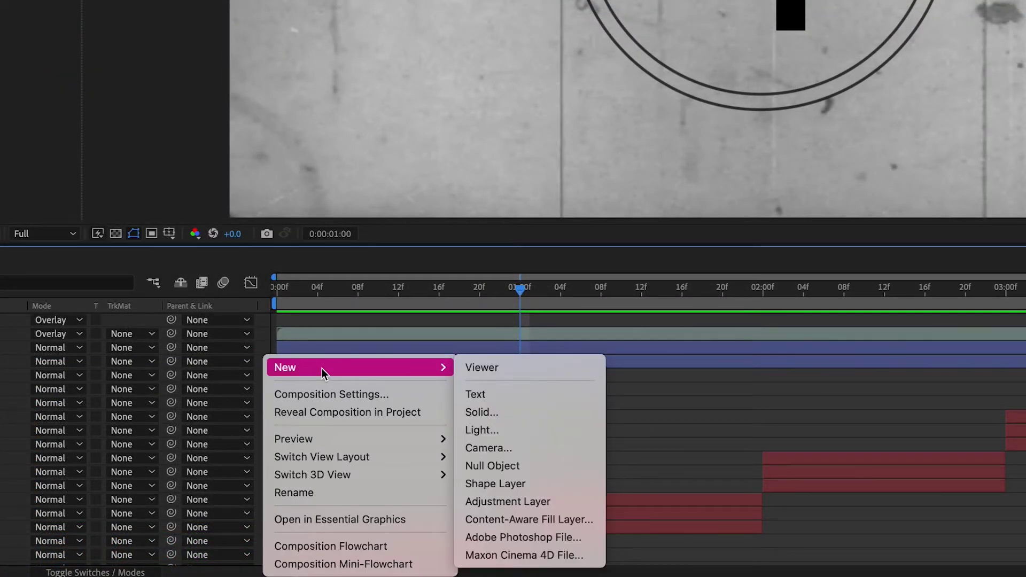
click(528, 414)
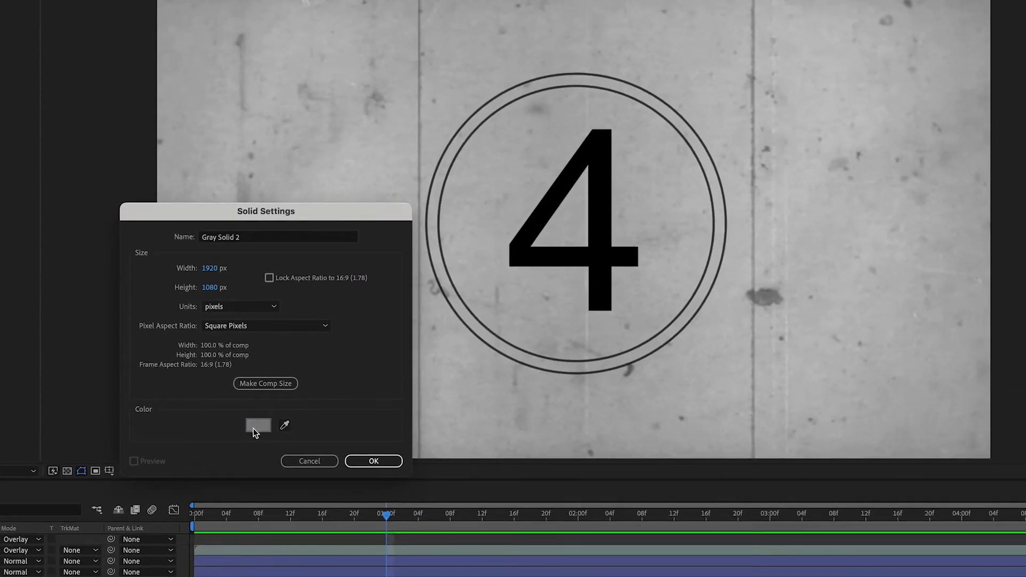
click(306, 295)
drag(876, 11, 658, 0)
click(939, 82)
click(373, 461)
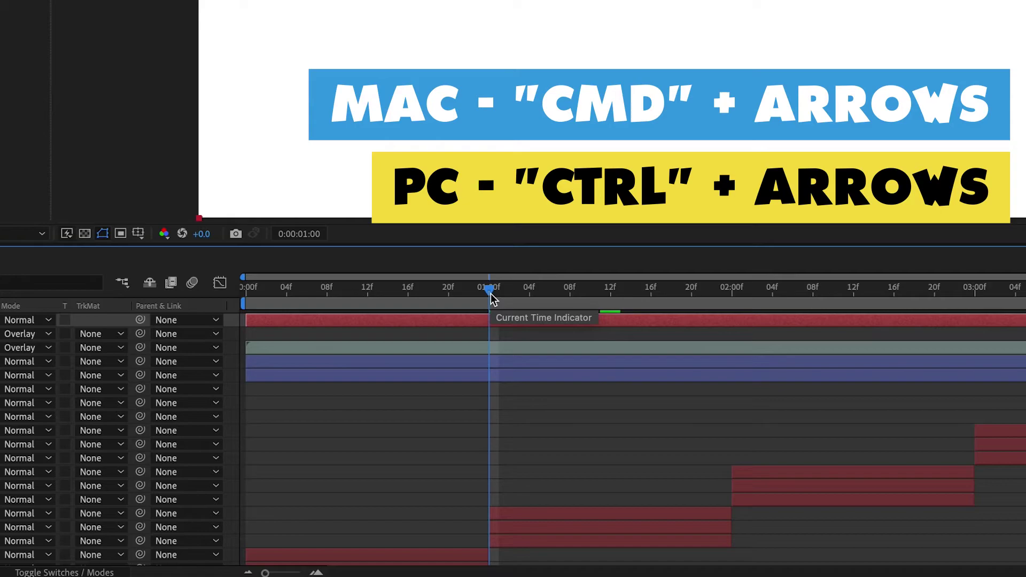
Split White Solid 1 at 01:02 and delete the part after it
key(ctrl+Right)
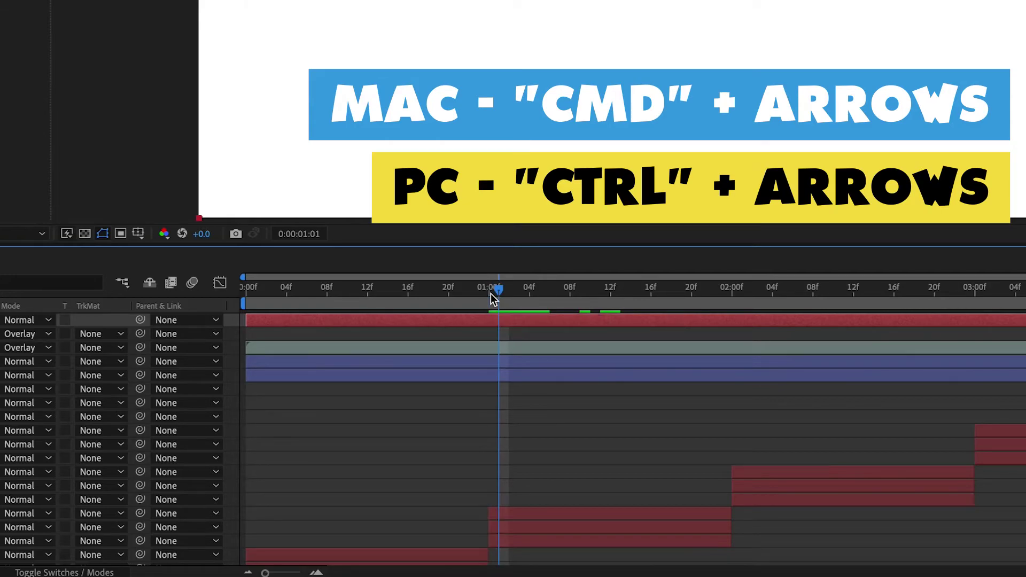
key(ctrl+Right)
key(ctrl+Left)
key(ctrl+Left)
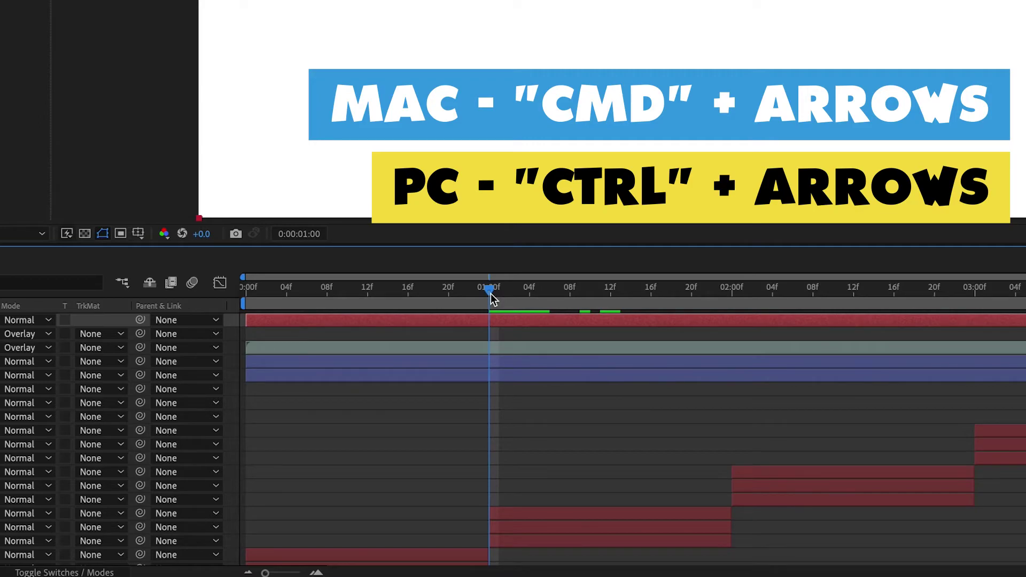
key(ctrl+Left)
key(ctrl+Right)
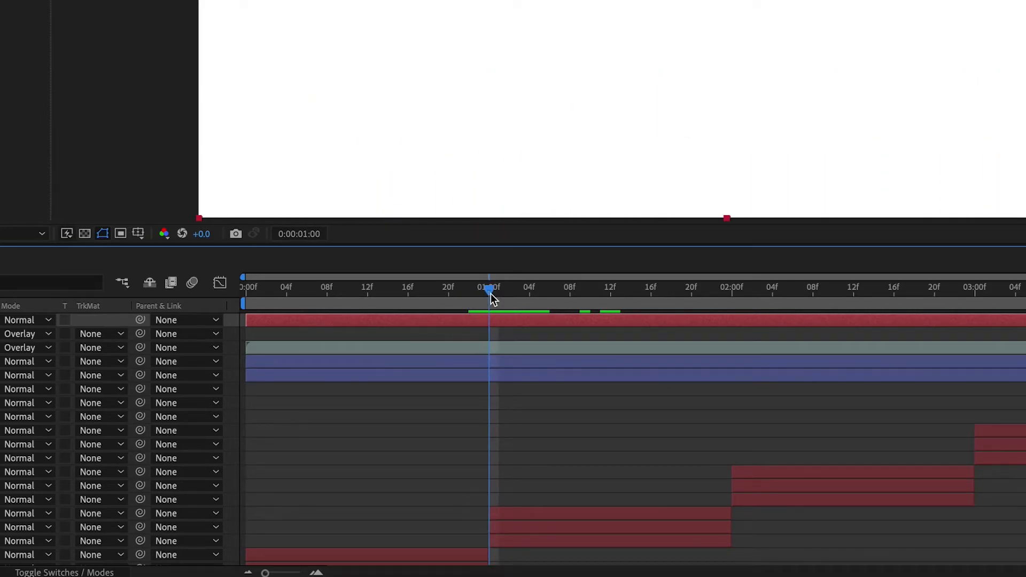
key(ctrl+Right)
key(ctrl+Right)
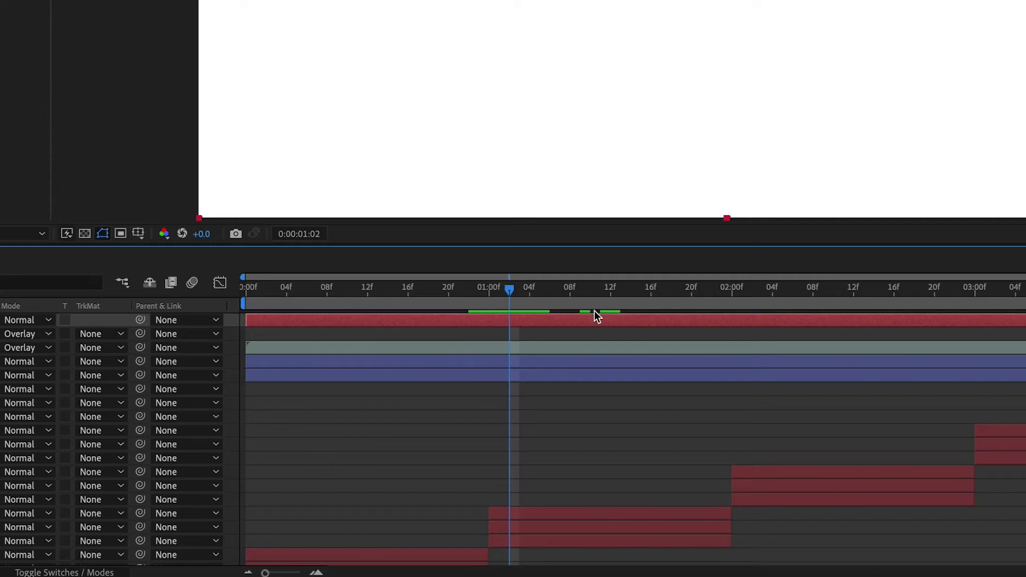
key(ctrl+shift+d)
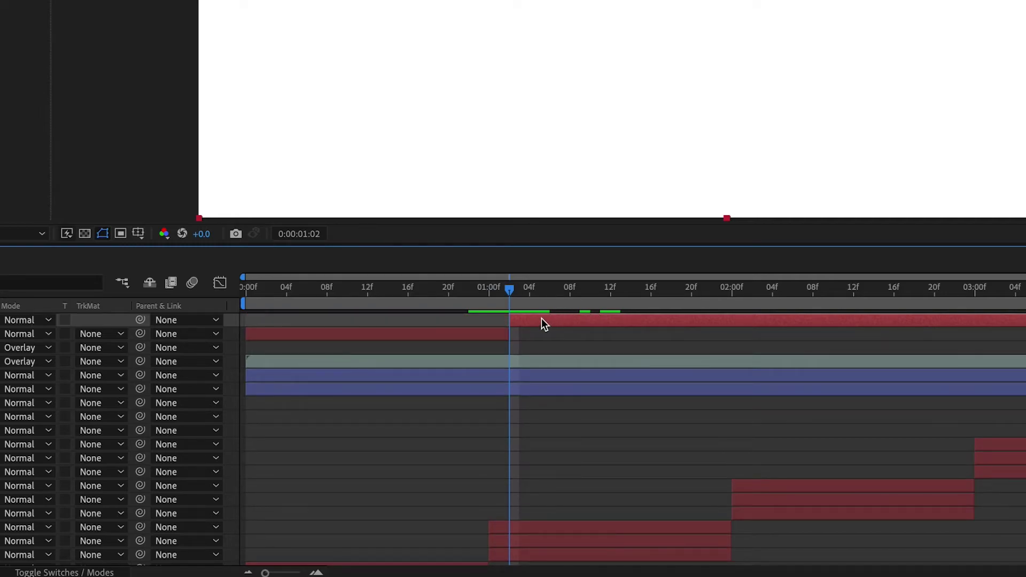
key(Delete)
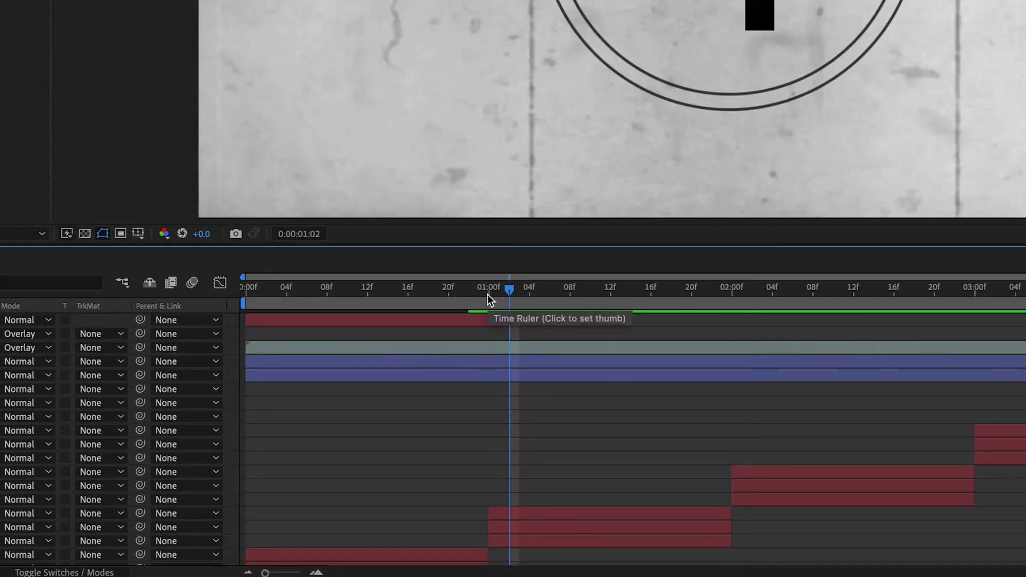
Split White Solid 1 at 00:22, delete the earlier part, and review the flash
click(487, 293)
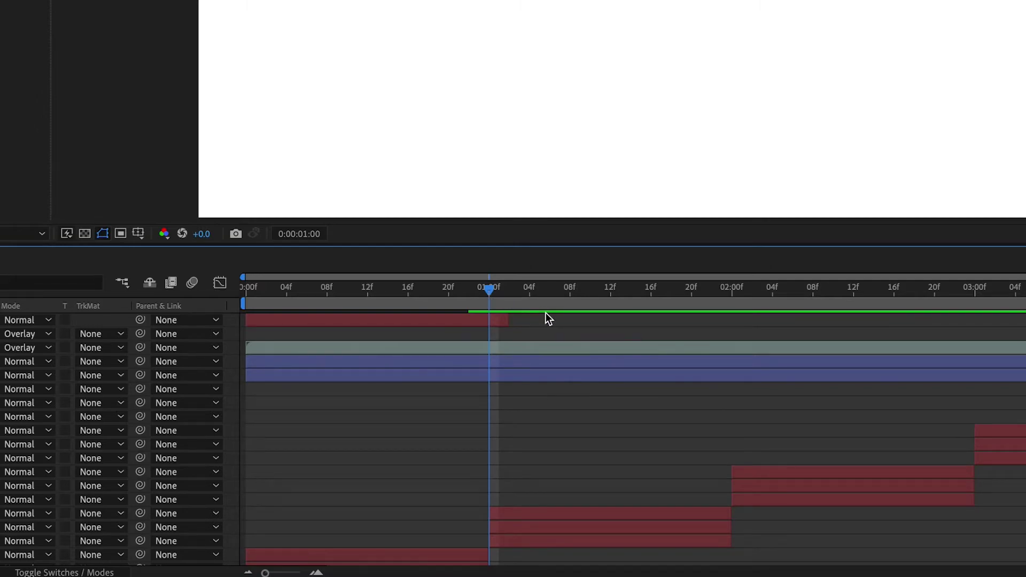
key(Page_Up)
key(Page_Up)
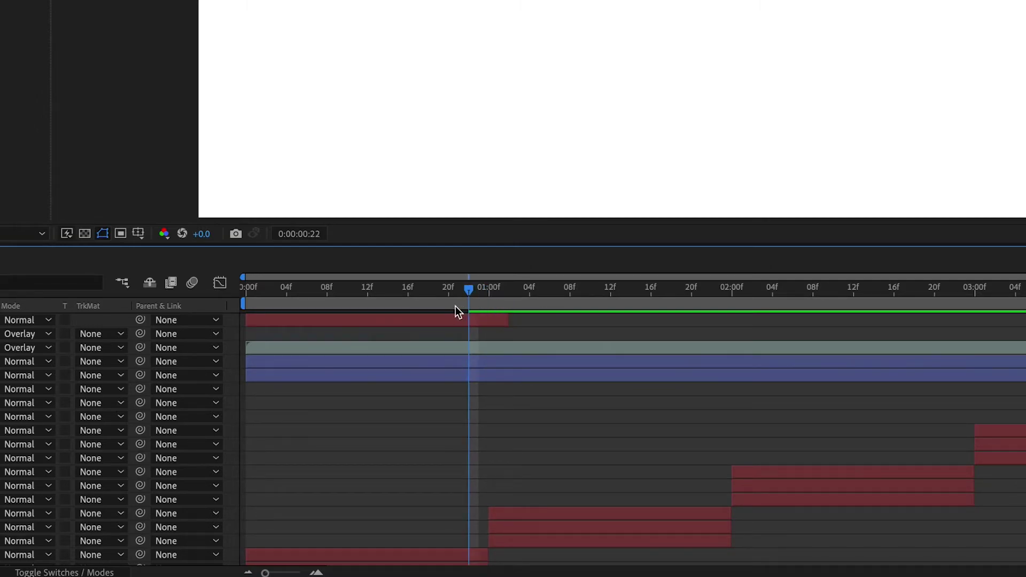
click(443, 319)
key(ctrl+shift+d)
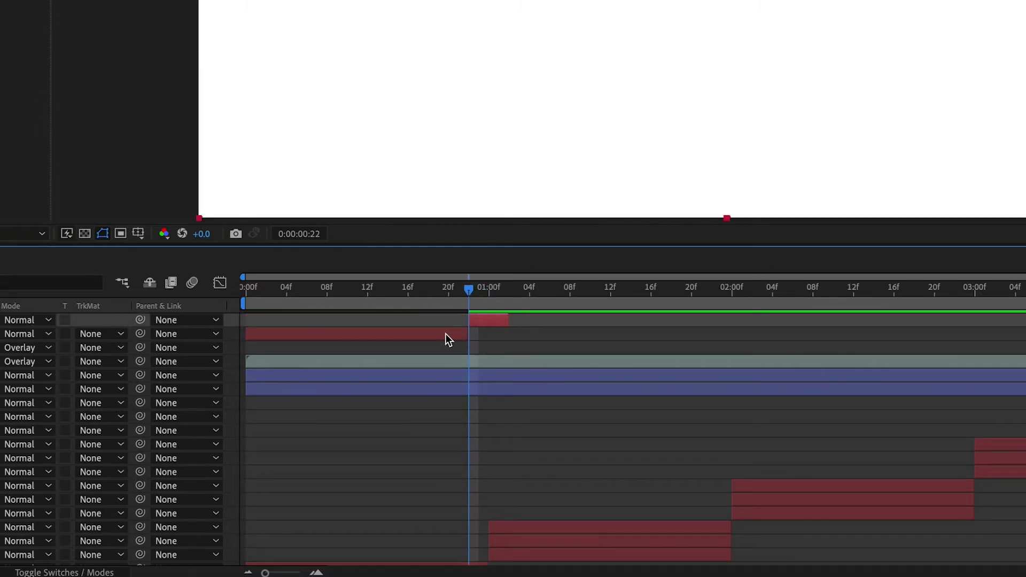
click(445, 334)
key(Delete)
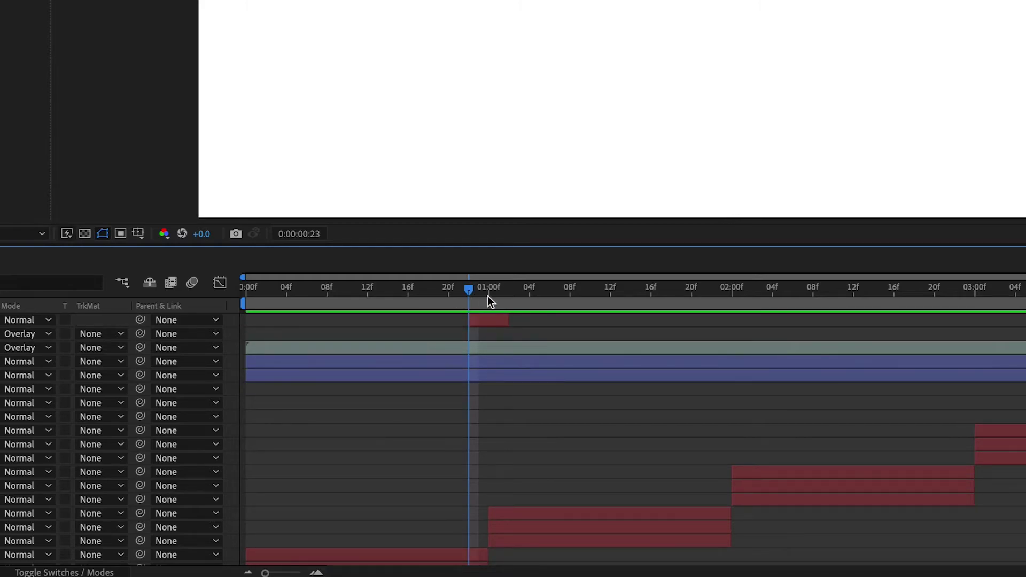
mouse_move(487, 296)
mouse_down()
mouse_move(512, 299)
mouse_move(476, 303)
mouse_move(489, 303)
mouse_up()
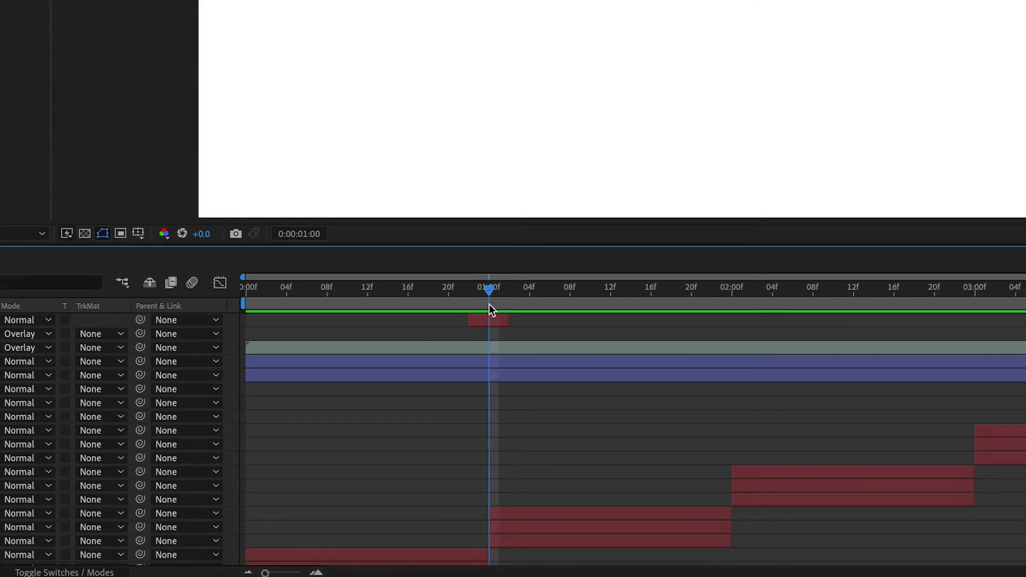
Keyframe White Solid 1's opacity from 0% at 00:22 up to 100% at 01:00
click(491, 321)
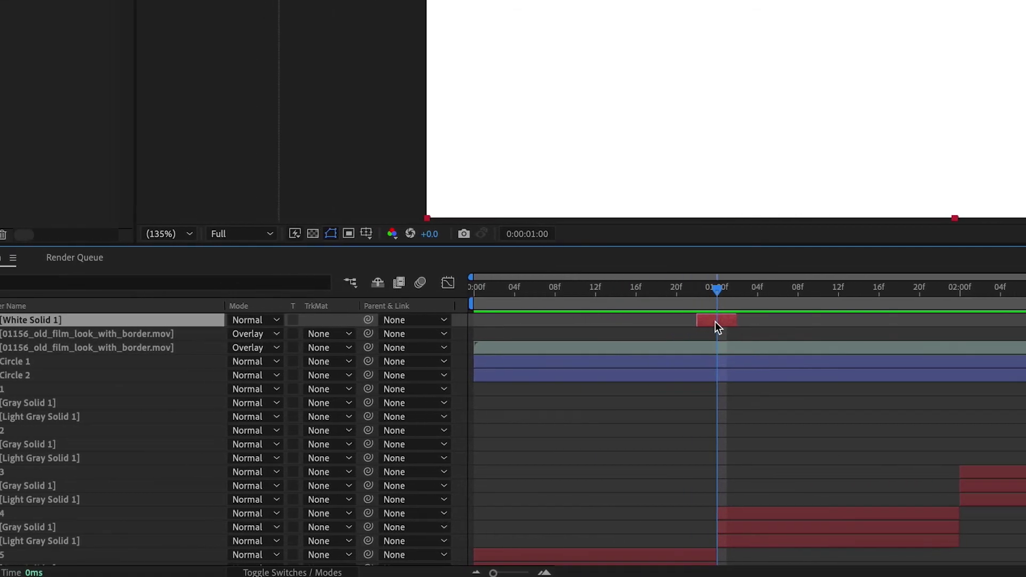
key(t)
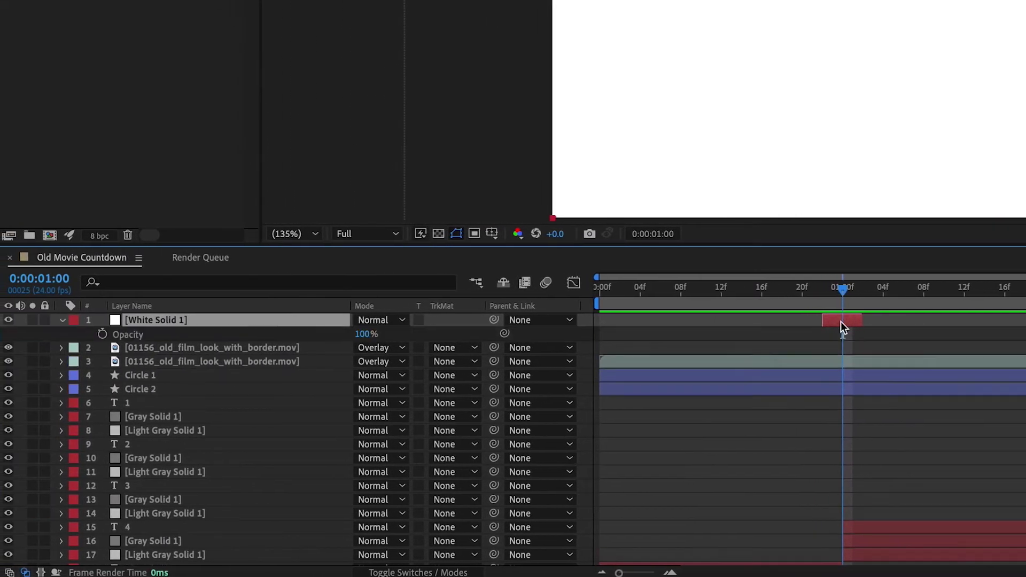
click(103, 333)
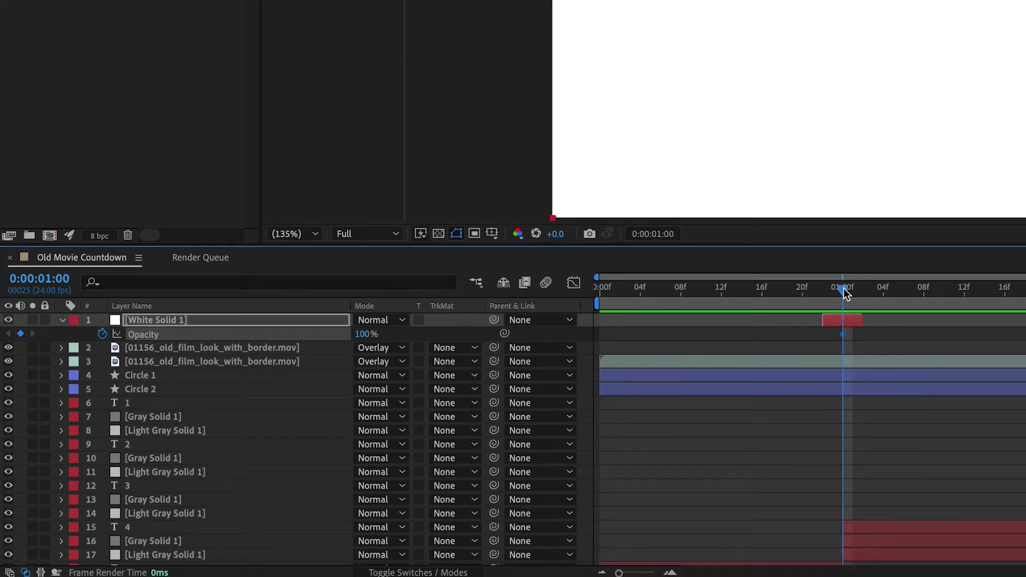
drag(843, 287, 823, 287)
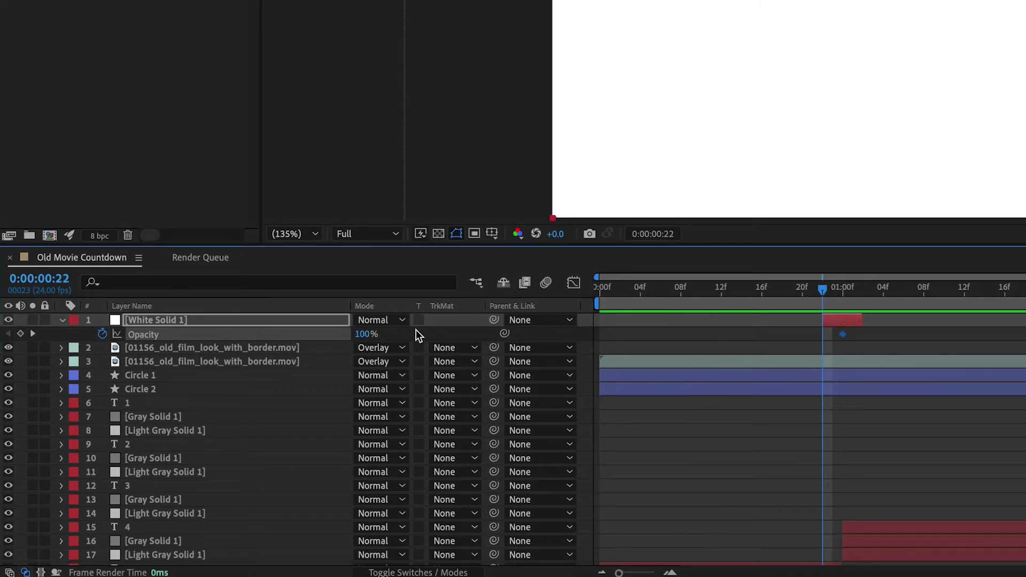
click(362, 334)
text(0)
key(Return)
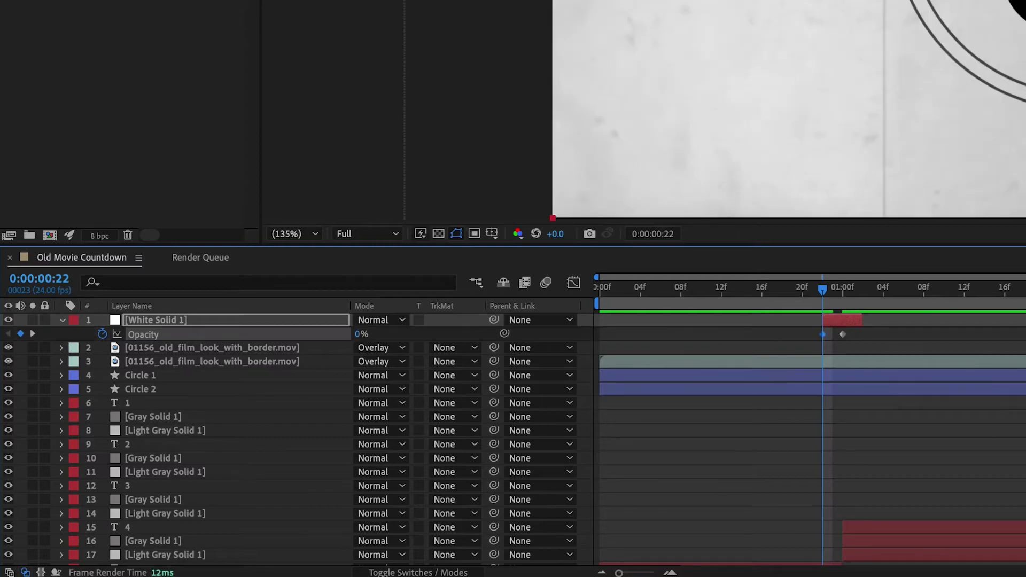
click(864, 293)
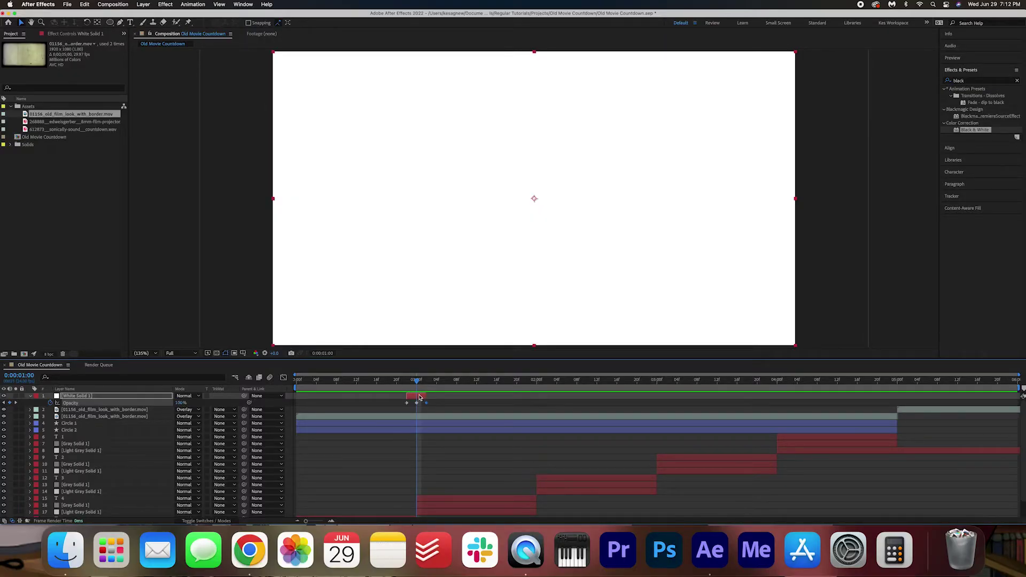
Duplicate the white flash and place copies at 02:00 and 03:00
click(30, 396)
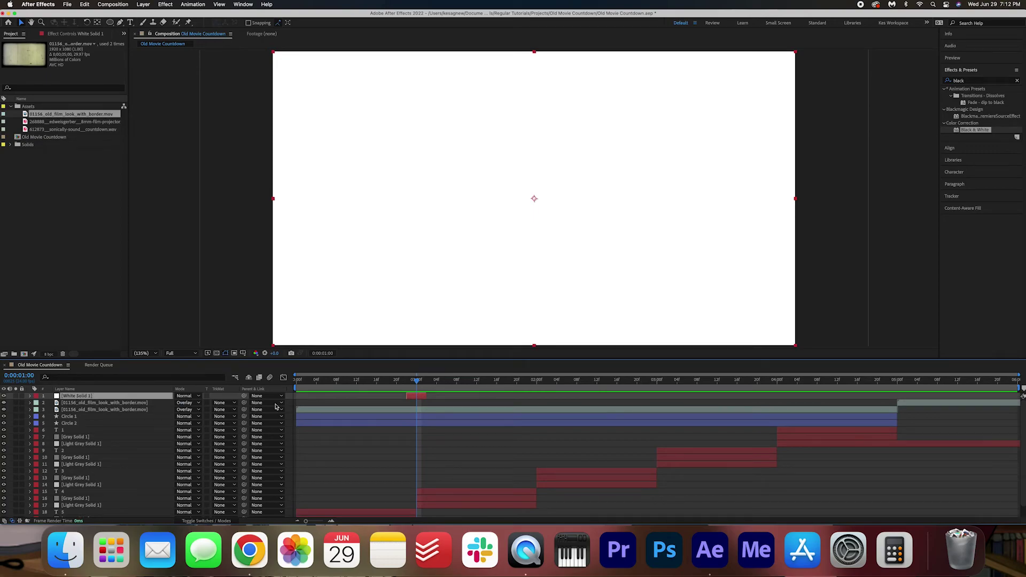
click(533, 385)
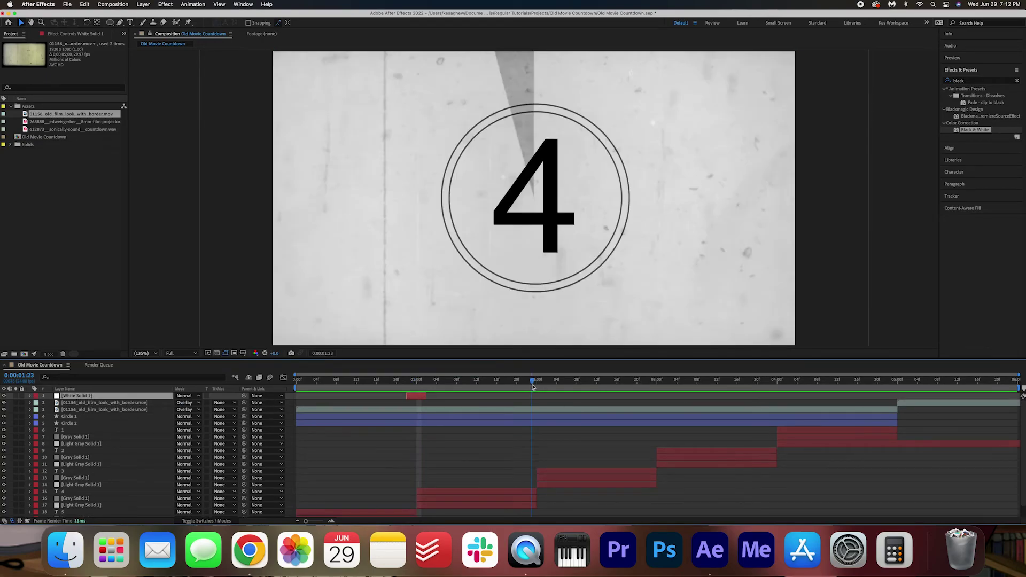
key(super+d)
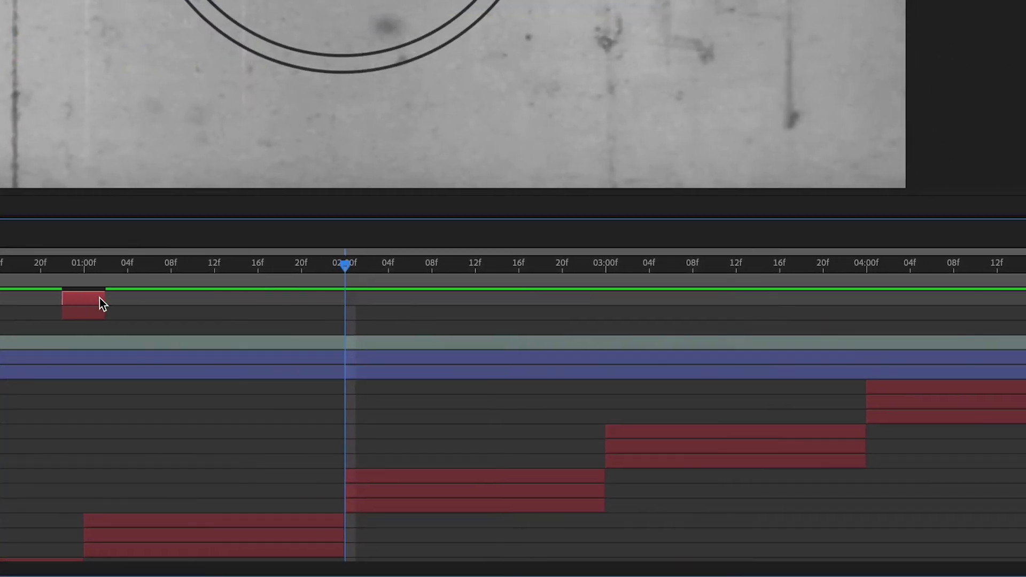
drag(423, 396, 539, 404)
click(584, 266)
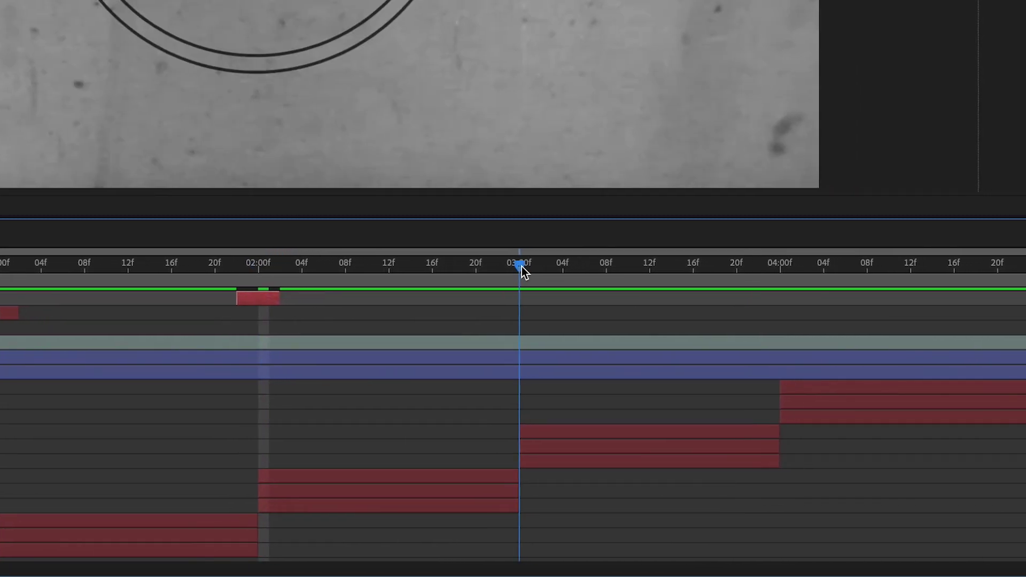
key(super+d)
drag(235, 298, 496, 298)
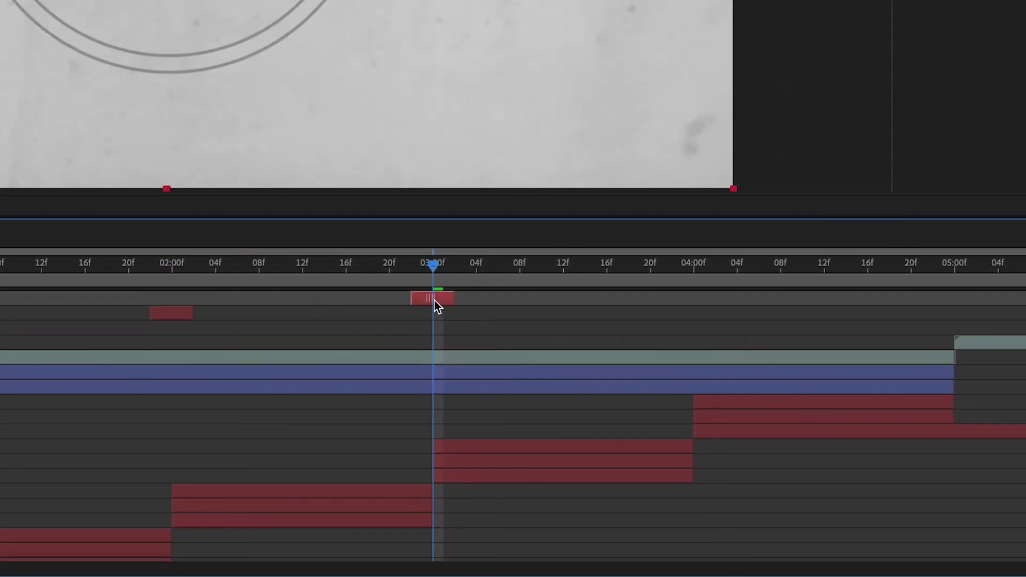
Add further white flash copies at 04:00 and 05:00 and preview the countdown
click(672, 263)
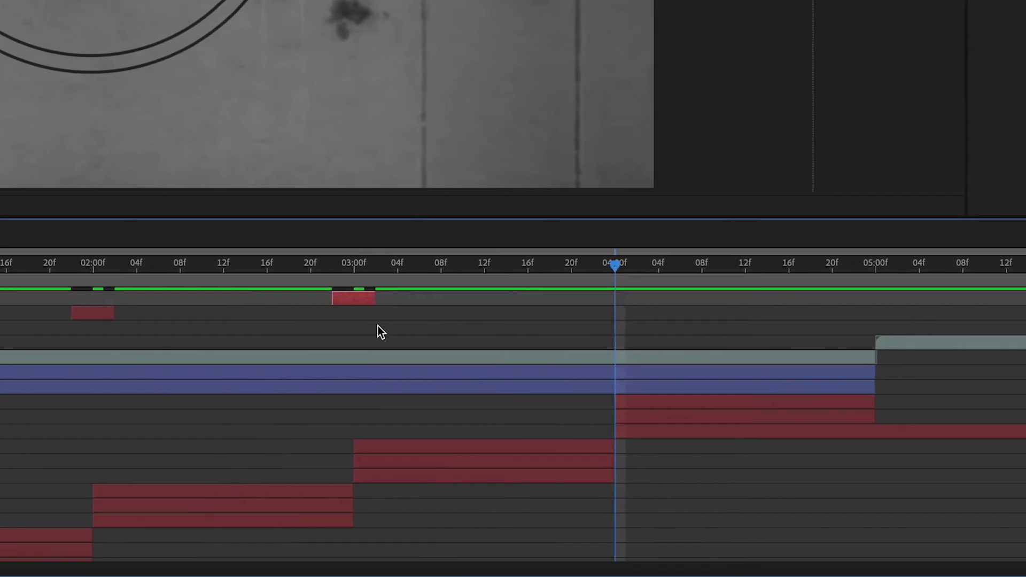
key(super+d)
drag(337, 305, 590, 308)
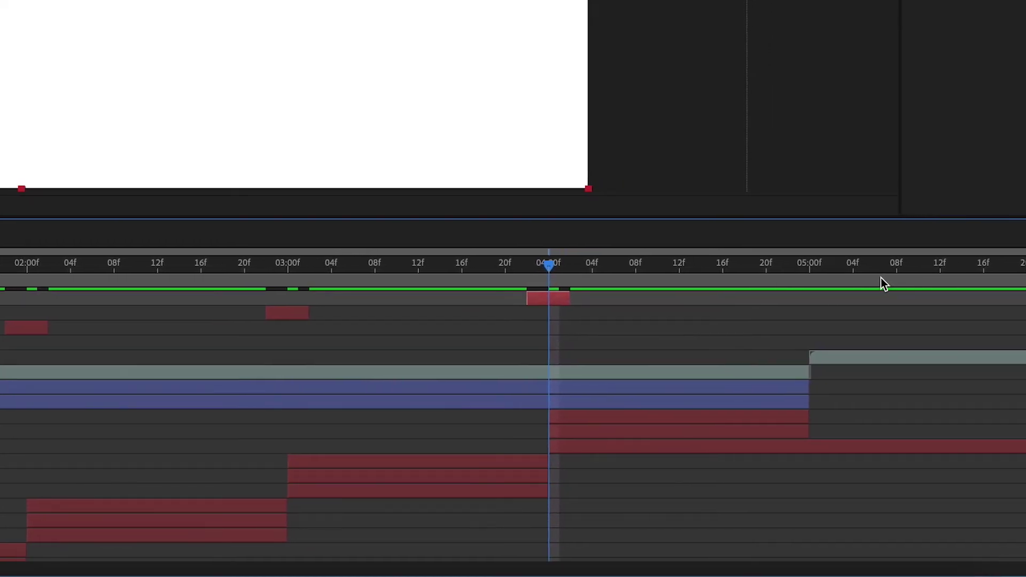
click(867, 270)
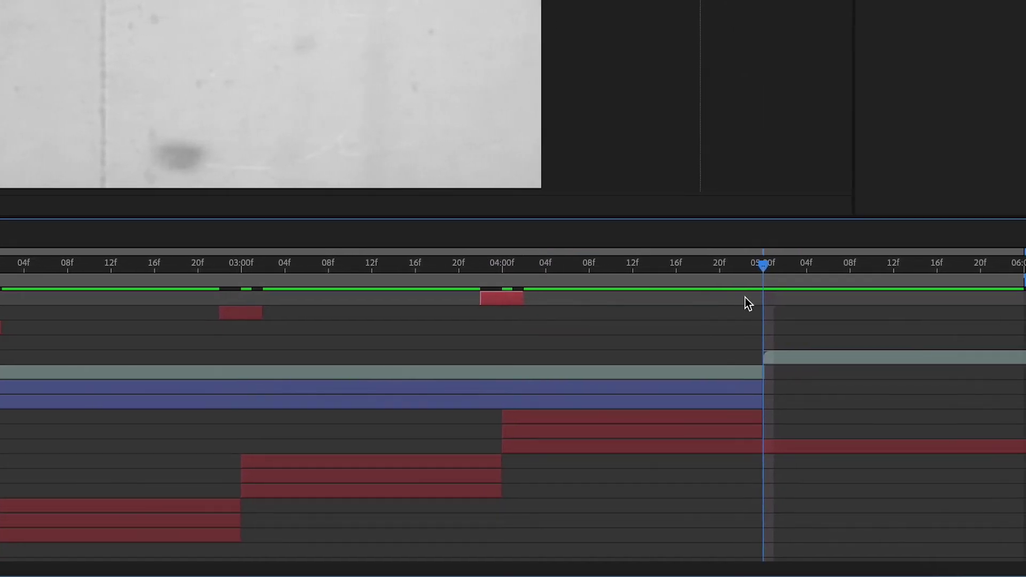
key(super+d)
drag(484, 305, 757, 320)
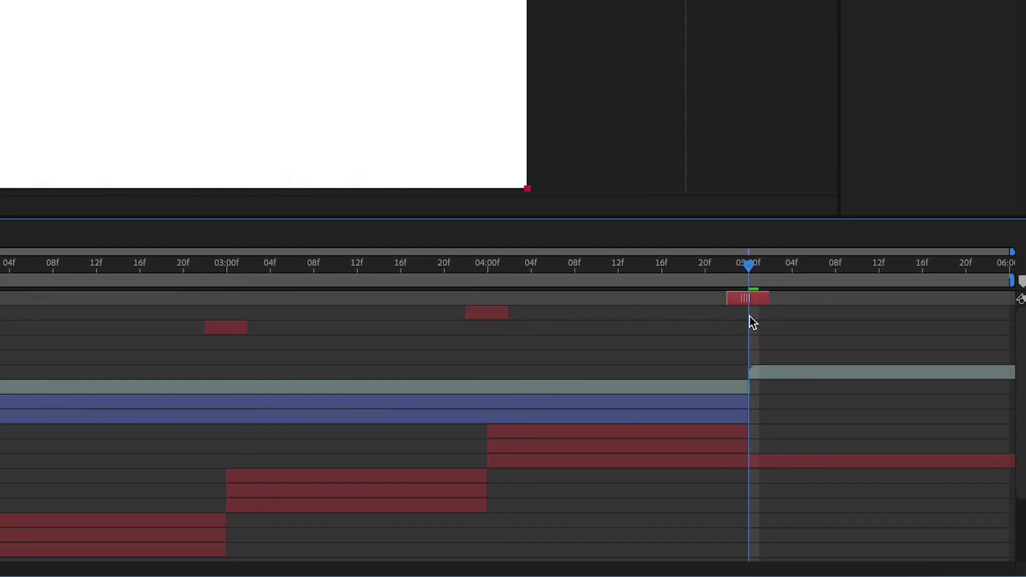
key(space)
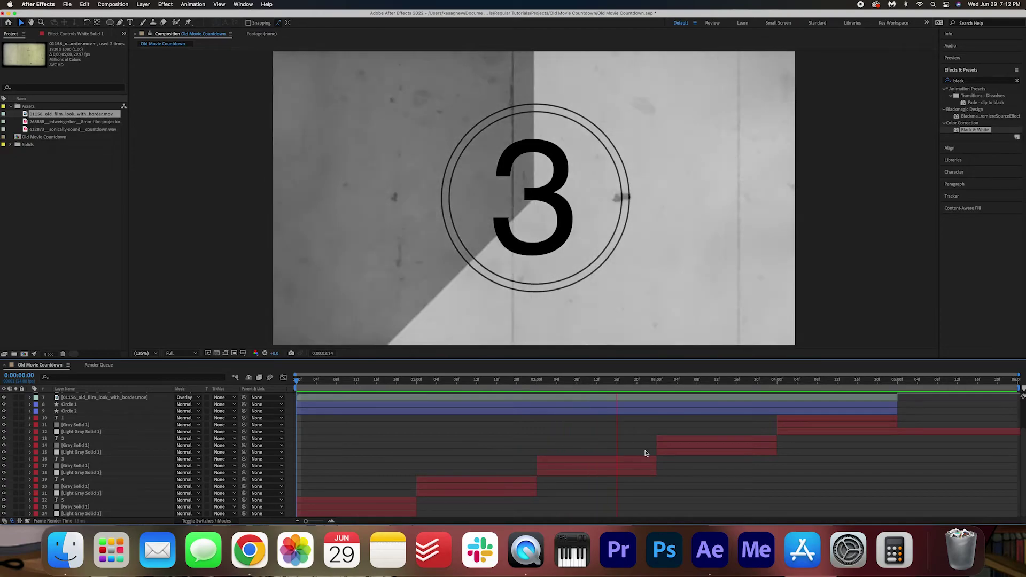
Add 8mm-film-projector.mp3 from the Project panel to the countdown timeline as an audio layer
scroll(645, 453, up, 3)
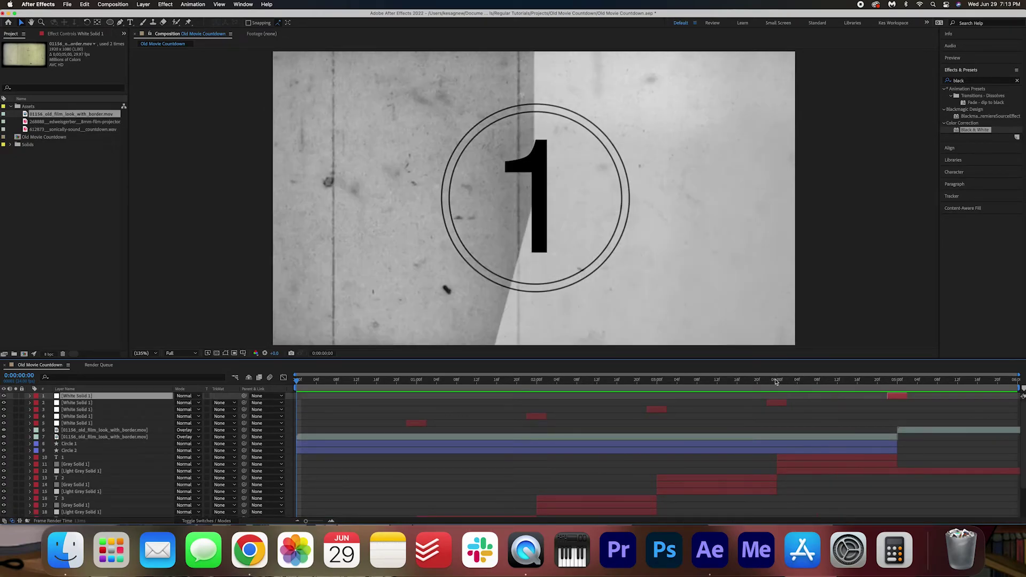
key(space)
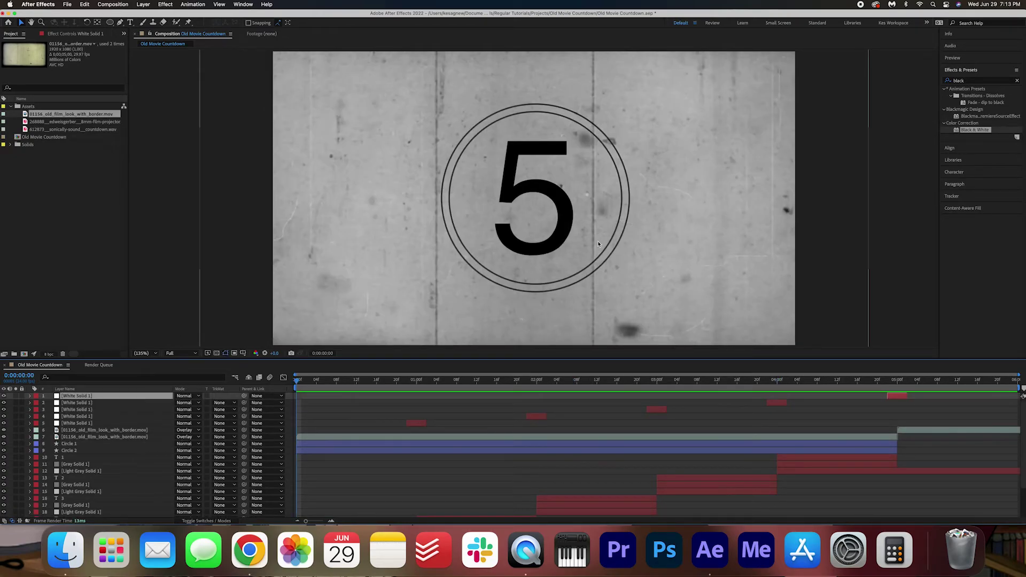
scroll(204, 493, down, 2)
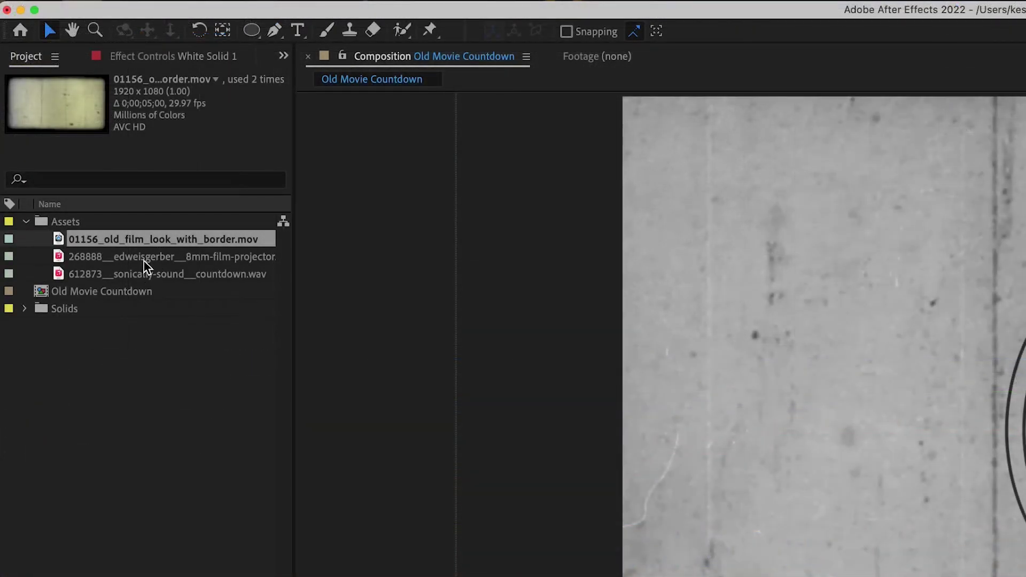
click(144, 260)
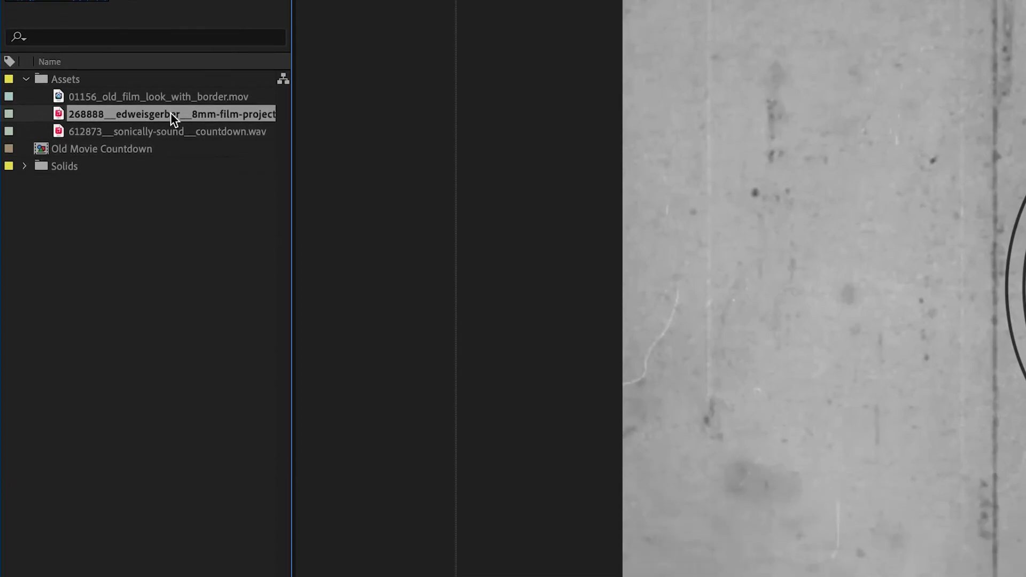
drag(171, 256, 272, 566)
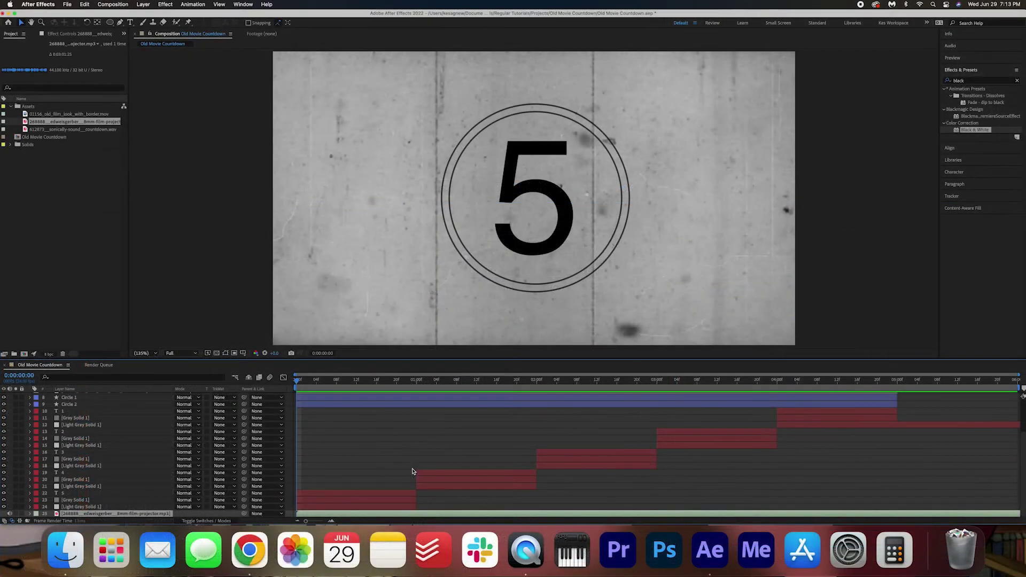
Preview the countdown with the projector sound, then return the playhead to 0
key(space)
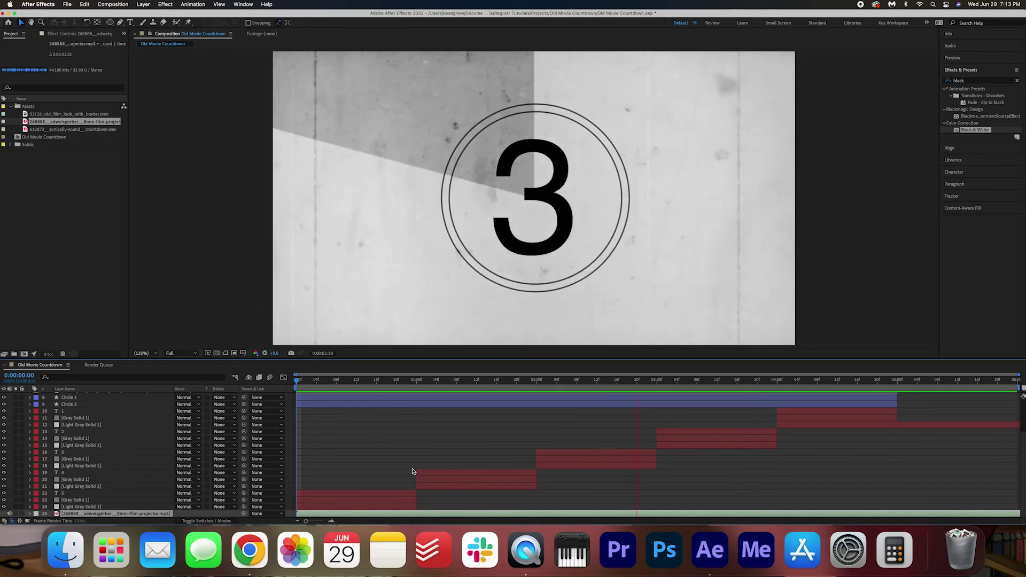
key(space)
drag(324, 382, 196, 381)
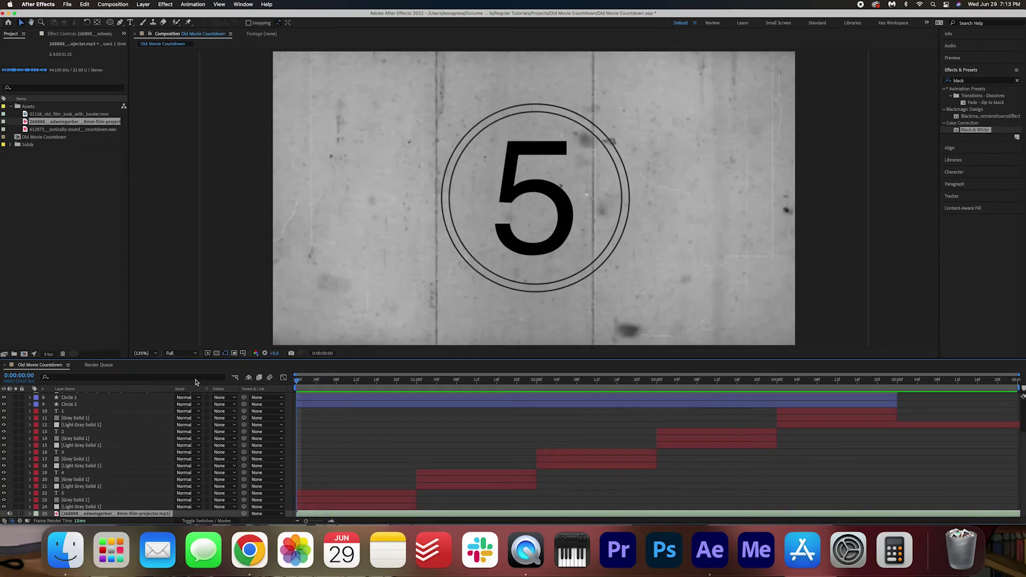
Add '612873 sonically-sound countdown.wav' to the timeline and reveal layer 26's Audio > Waveform
click(70, 130)
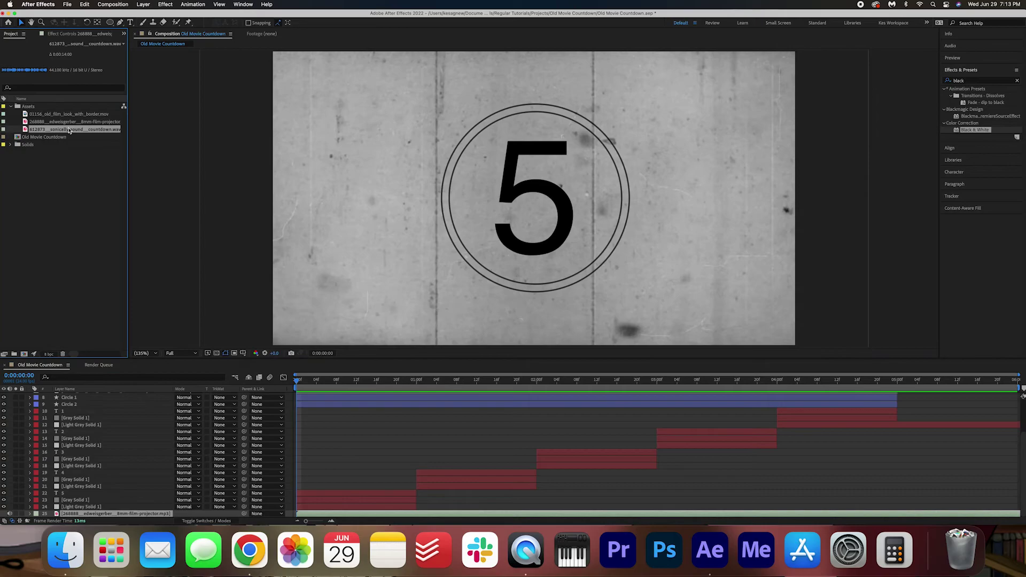
drag(55, 131, 116, 516)
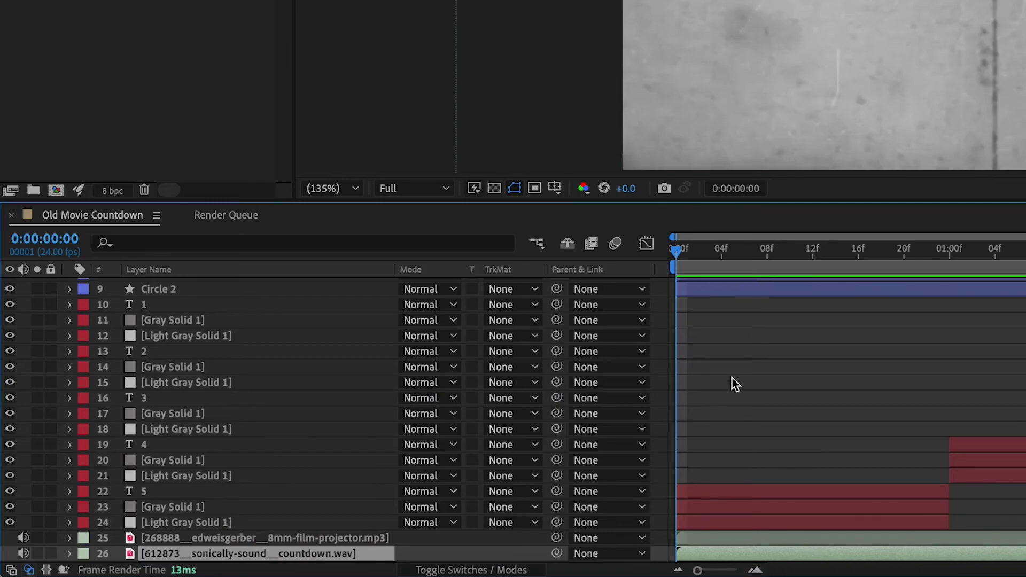
click(70, 554)
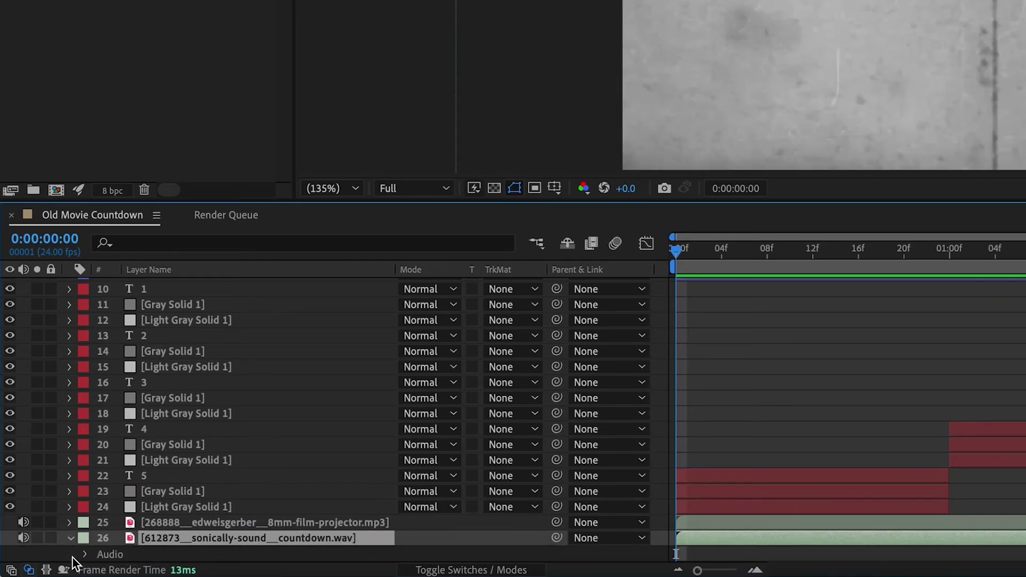
click(84, 555)
click(100, 555)
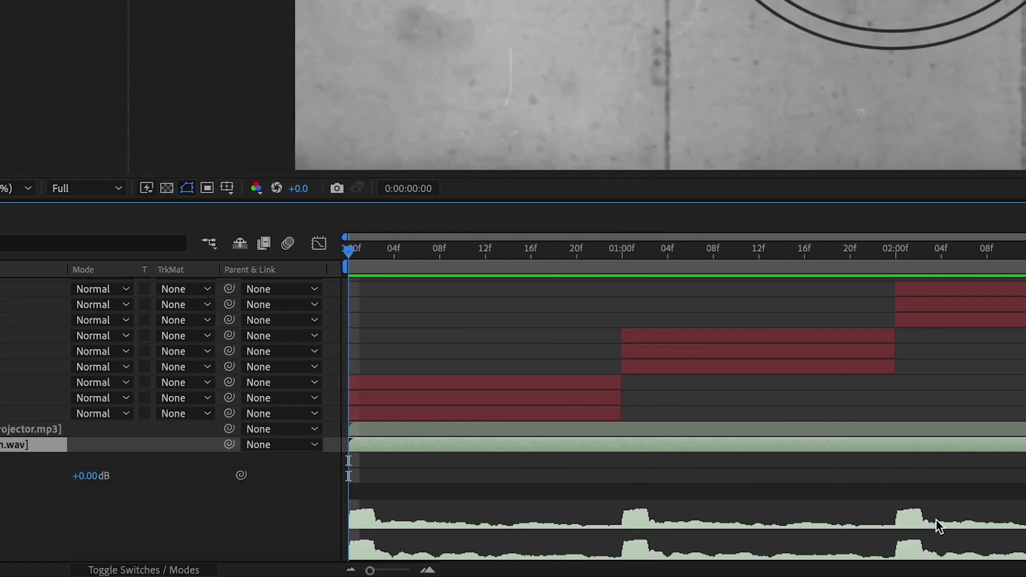
scroll(746, 514, up, 5)
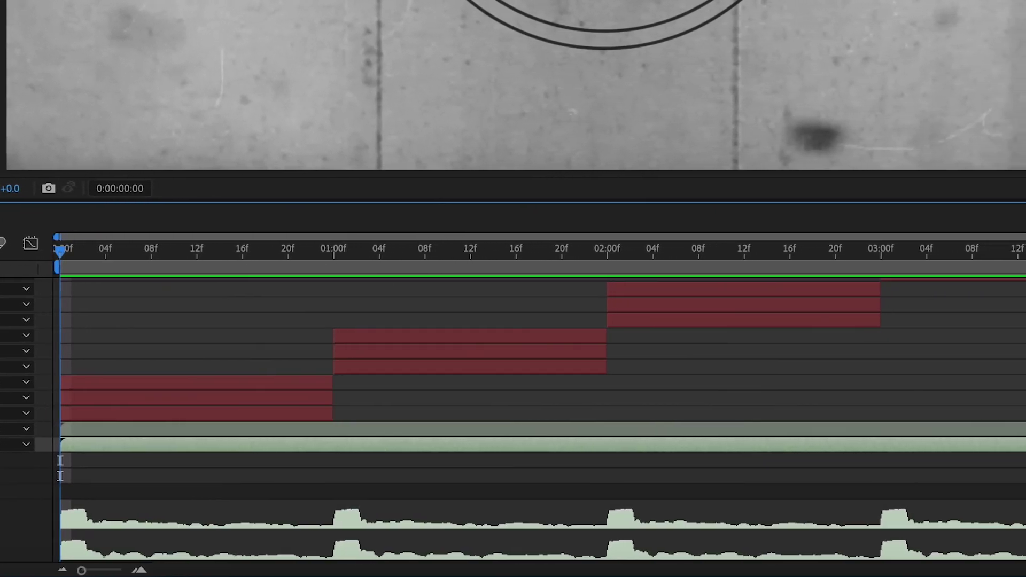